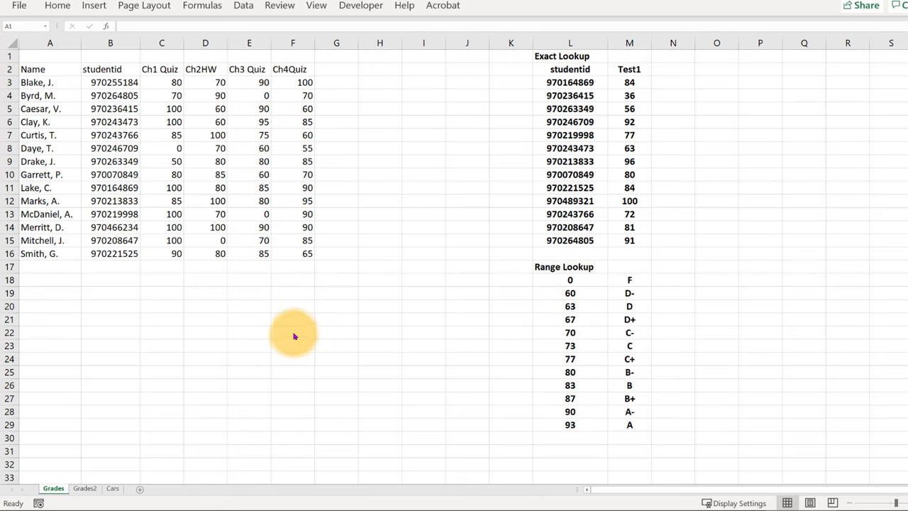
- Inspect the weighted average formula in row 8 of the Grades2 sheet and return to the Grades sheet
{"action": "left_click", "coordinate": [85, 488]}
{"action": "left_click", "coordinate": [256, 239]}
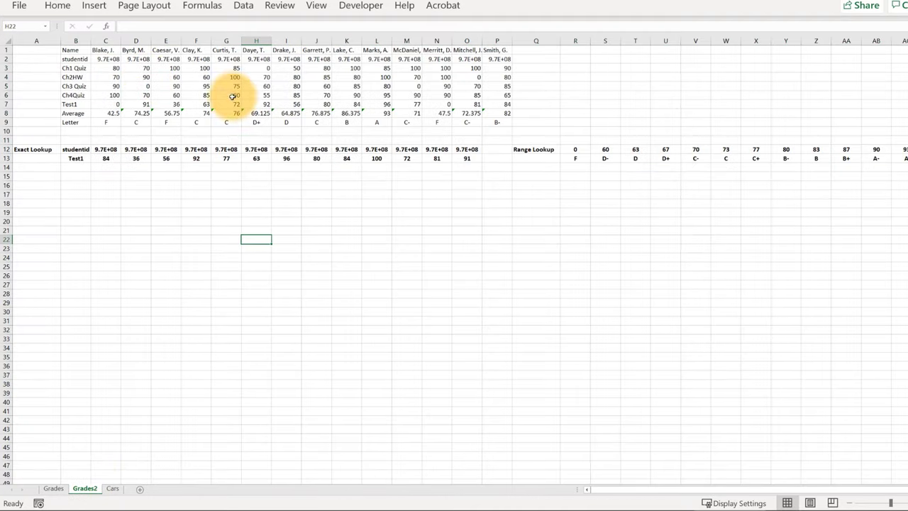
{"action": "left_click", "coordinate": [112, 115]}
{"action": "left_click", "coordinate": [144, 113]}
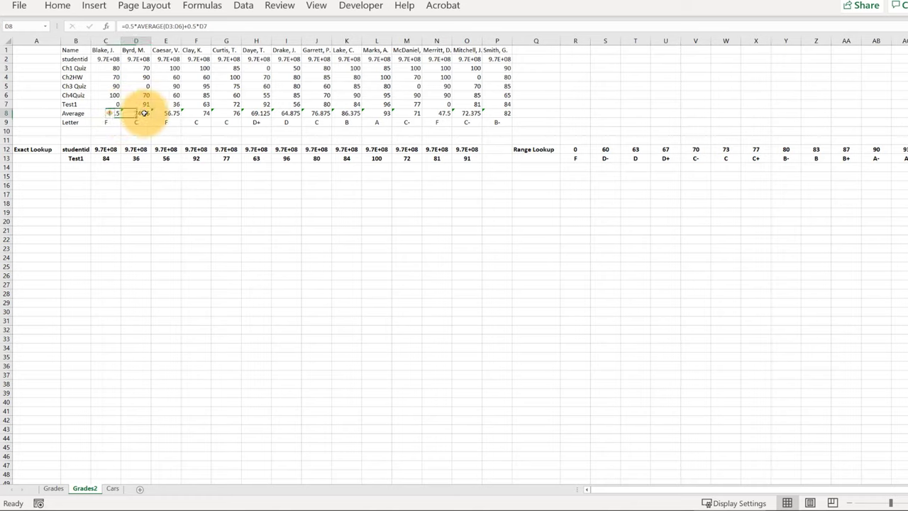
{"action": "left_click", "coordinate": [54, 489]}
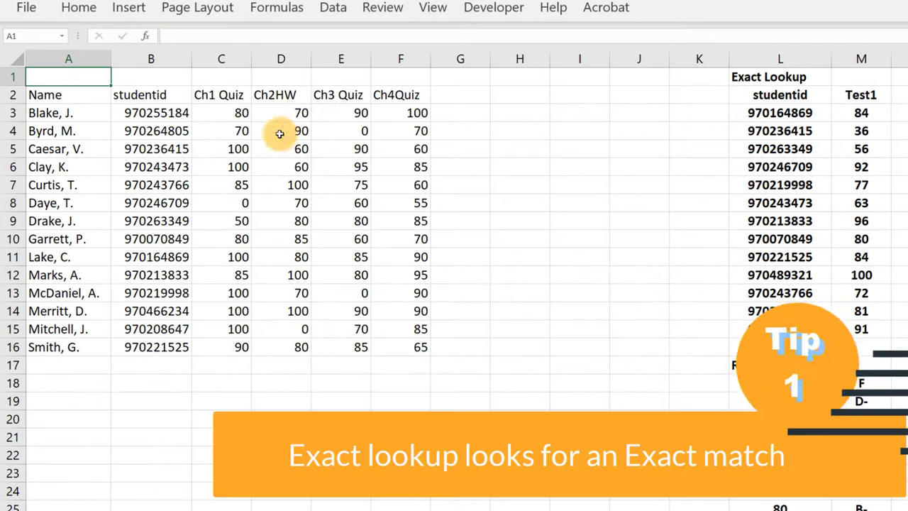
- Examine the student grade table in A2:F16 and the Exact Lookup table in L2:M15
{"action": "left_click_drag", "start_coordinate": [61, 93], "coordinate": [409, 330]}
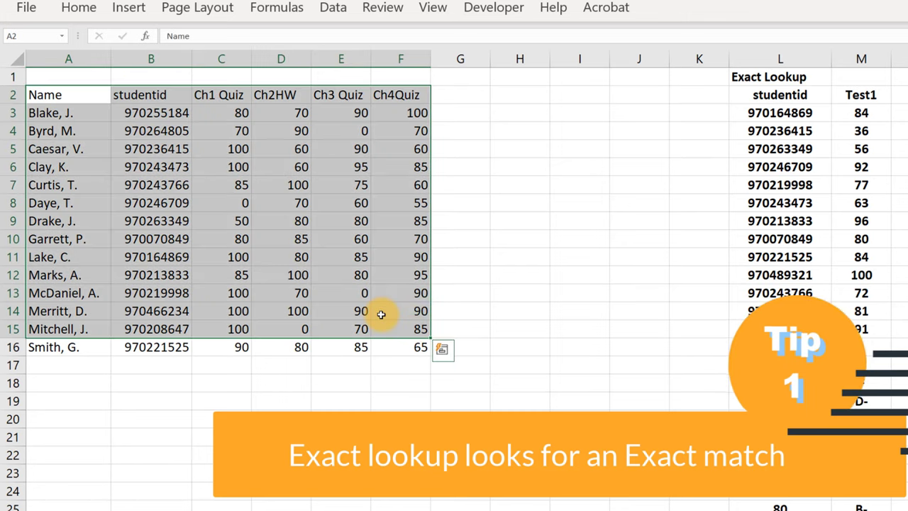
{"action": "left_click", "coordinate": [339, 417]}
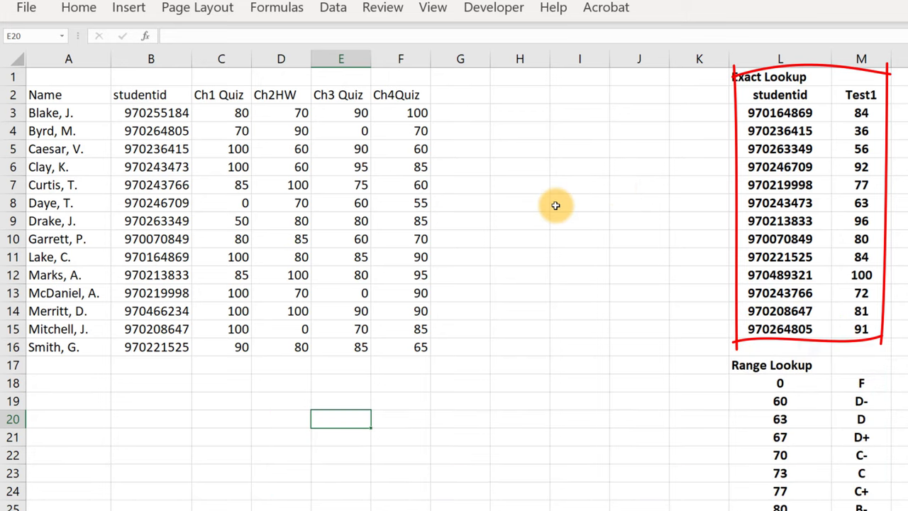
{"action": "left_click_drag", "start_coordinate": [766, 97], "coordinate": [780, 329]}
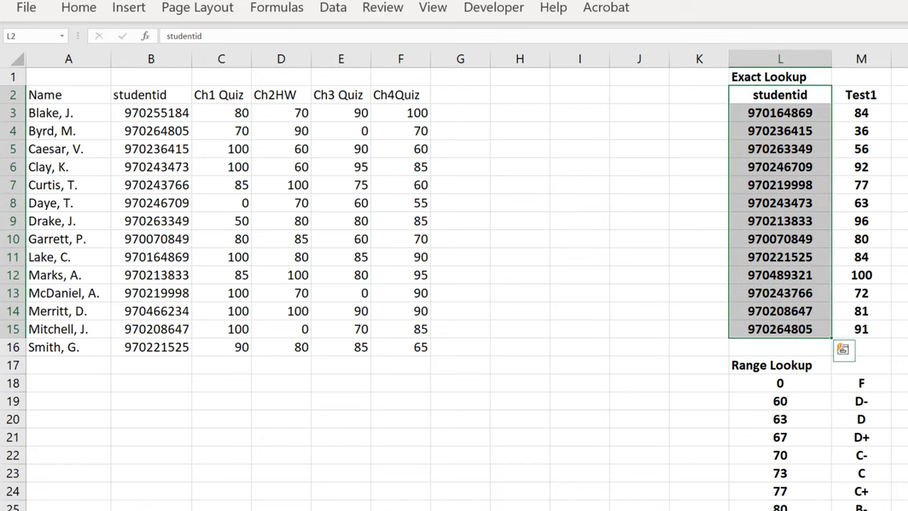
{"action": "left_click", "coordinate": [907, 185]}
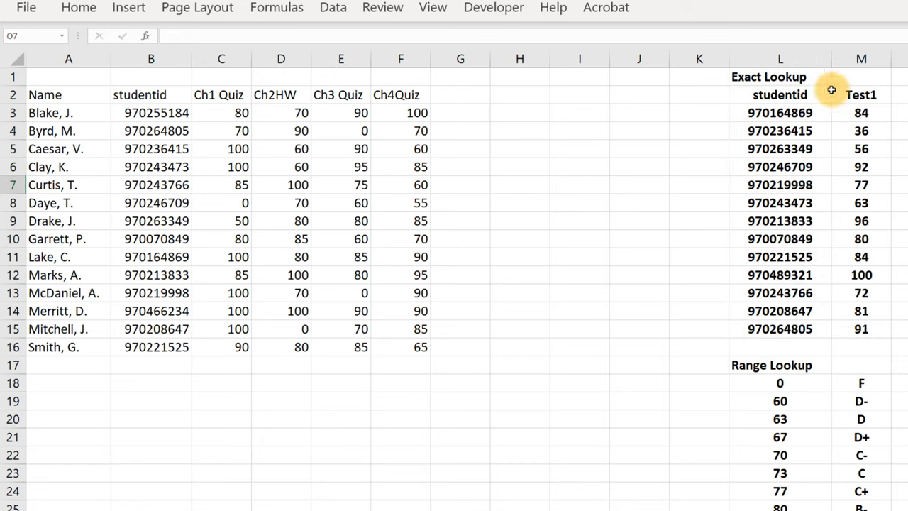
{"action": "left_click_drag", "start_coordinate": [762, 98], "coordinate": [873, 328]}
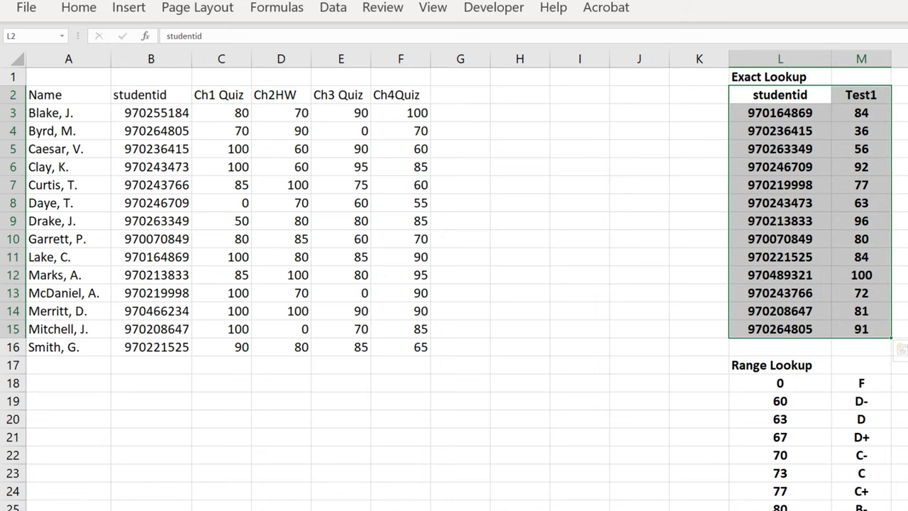
{"action": "left_click", "coordinate": [898, 203]}
{"action": "left_click_drag", "start_coordinate": [766, 96], "coordinate": [875, 326]}
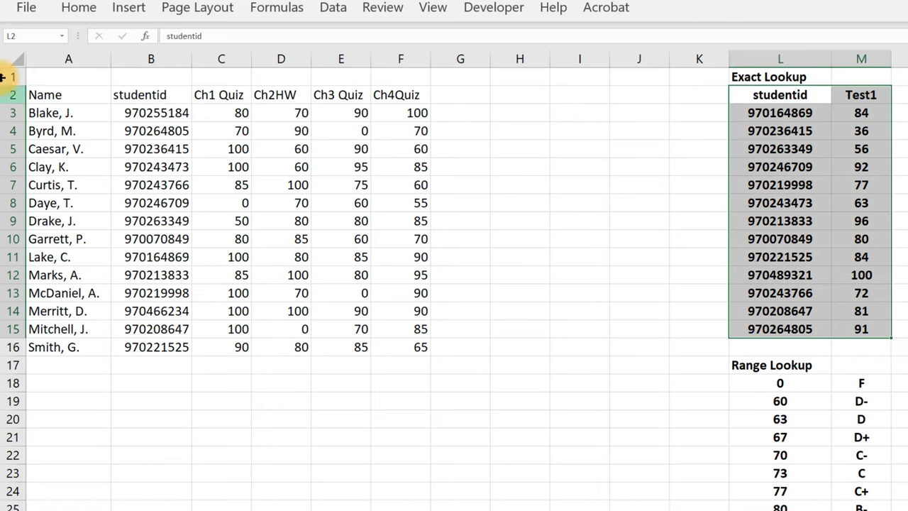
{"action": "left_click_drag", "start_coordinate": [67, 114], "coordinate": [419, 352]}
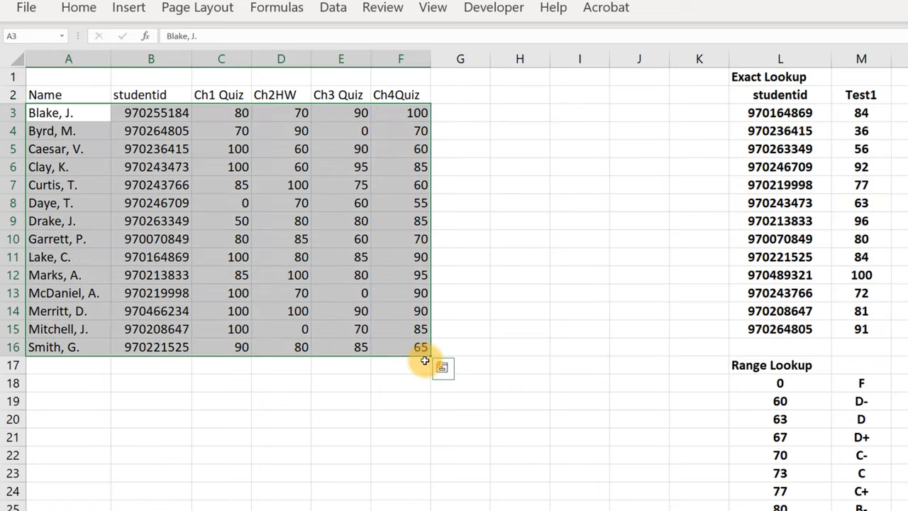
{"action": "left_click", "coordinate": [486, 184]}
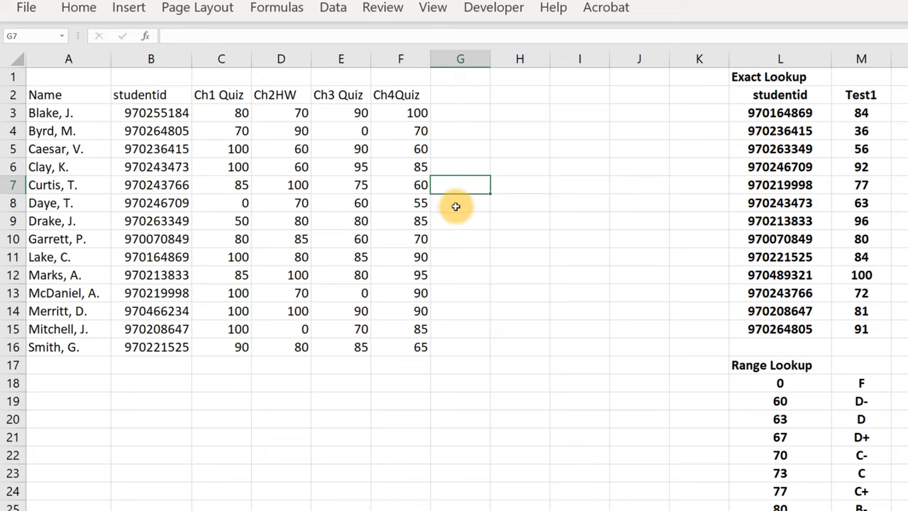
- Compare the first student's ID in B3 with the studentid column of the Exact Lookup table
{"action": "left_click", "coordinate": [133, 114]}
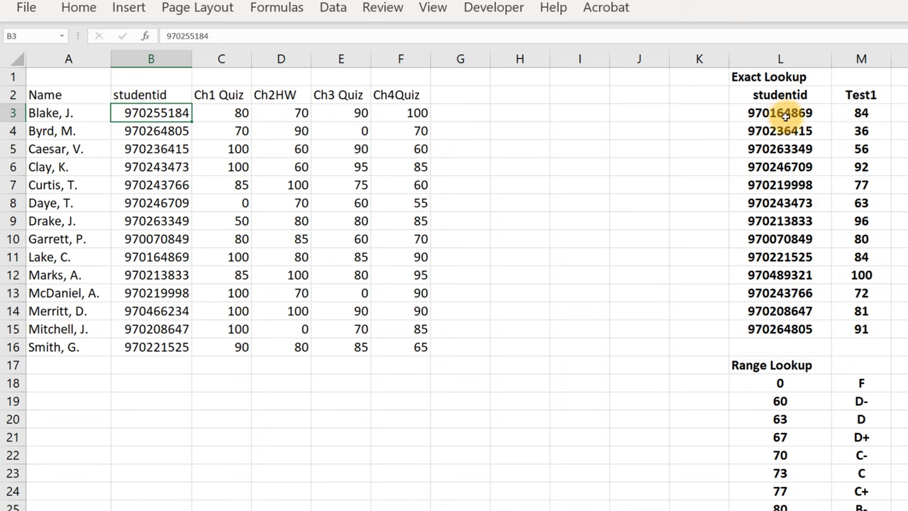
{"action": "left_click_drag", "start_coordinate": [784, 114], "coordinate": [801, 310]}
{"action": "key", "text": "ctrl+c"}
{"action": "left_click", "coordinate": [680, 129]}
{"action": "key", "text": "Escape"}
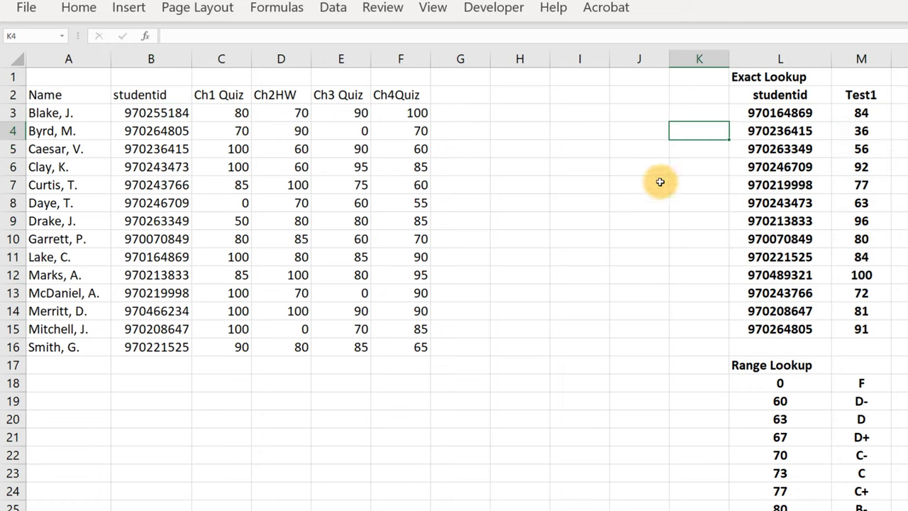
- Examine the Exact Lookup table's leftmost studentid matching column and the columns beside it that hold return values such as Test1
{"action": "left_click_drag", "start_coordinate": [762, 94], "coordinate": [856, 326]}
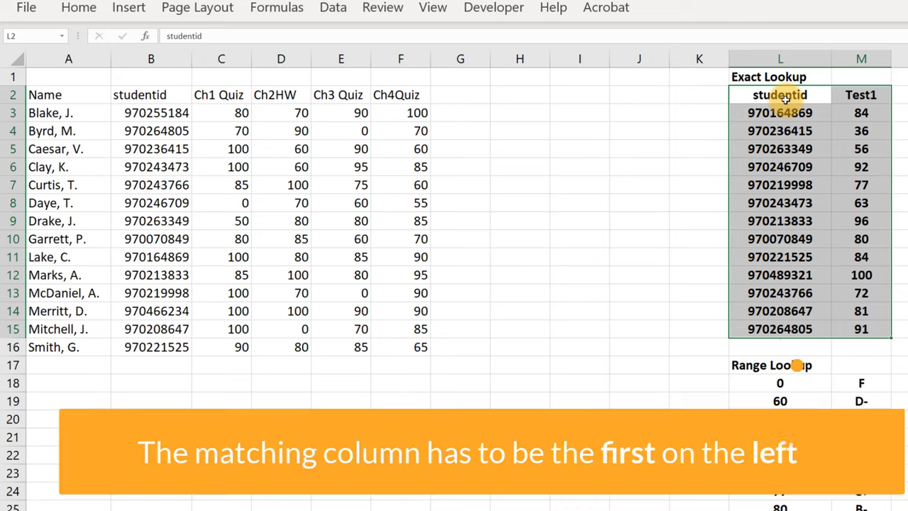
{"action": "key", "text": "shift+Up"}
{"action": "left_click_drag", "start_coordinate": [771, 97], "coordinate": [780, 329]}
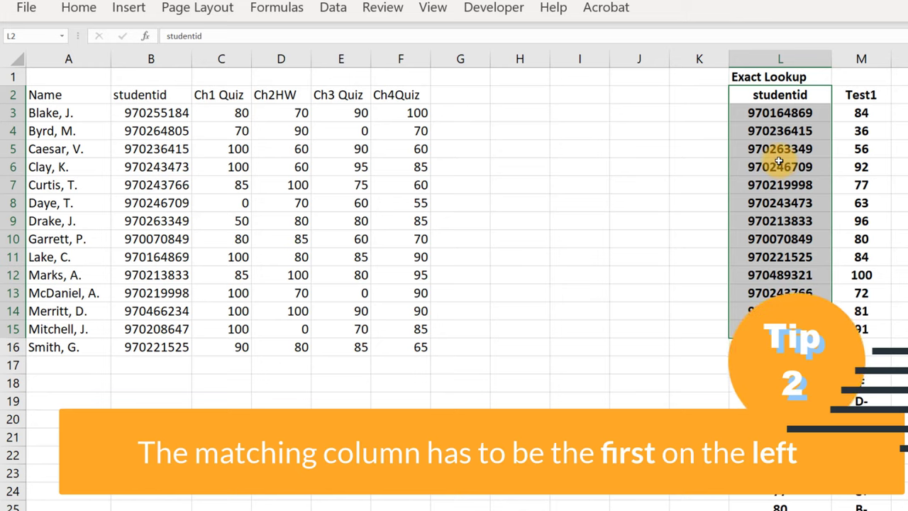
{"action": "left_click_drag", "start_coordinate": [778, 95], "coordinate": [780, 347]}
{"action": "left_click_drag", "start_coordinate": [859, 97], "coordinate": [875, 324]}
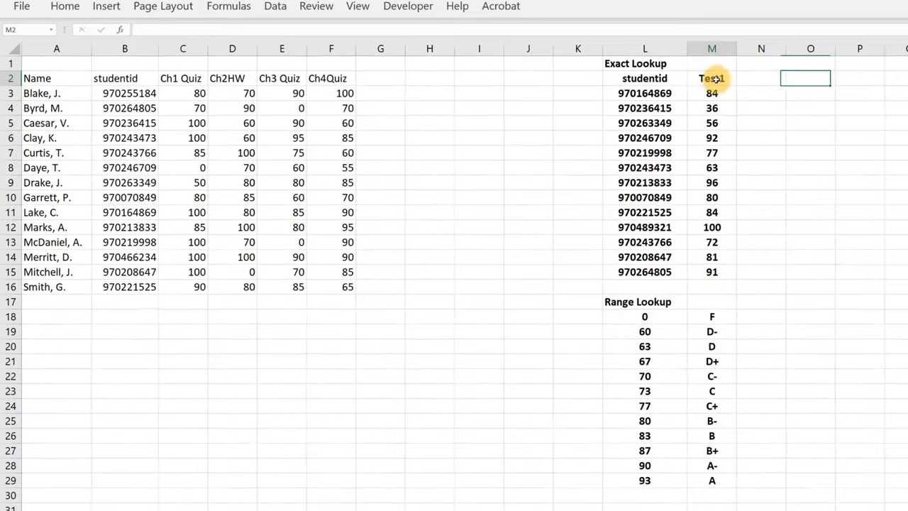
{"action": "left_click_drag", "start_coordinate": [861, 94], "coordinate": [781, 264]}
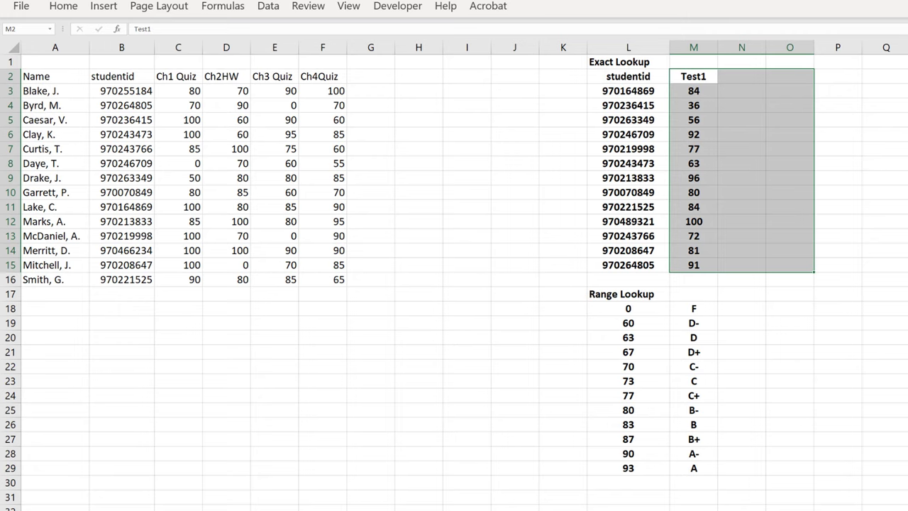
{"action": "left_click", "coordinate": [837, 192]}
{"action": "left_click_drag", "start_coordinate": [649, 79], "coordinate": [805, 264]}
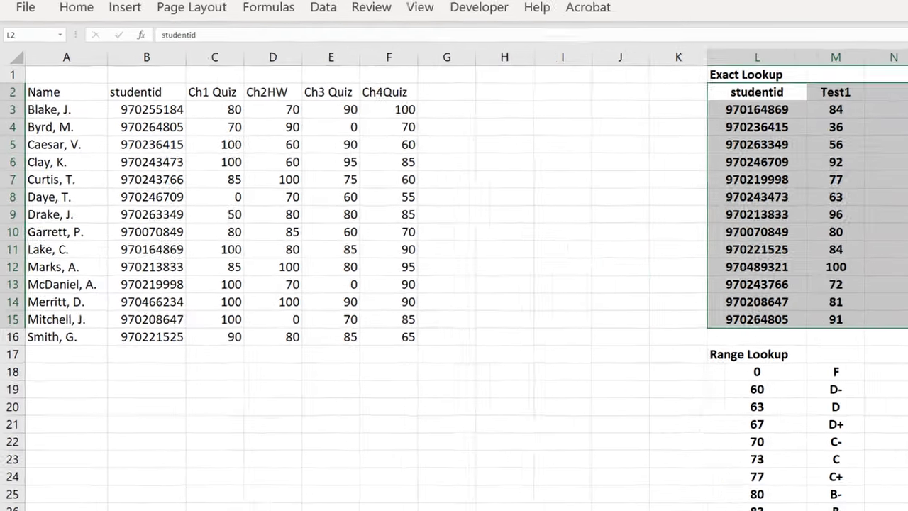
- Name the Exact Lookup range L2:M15, including its headers, look1
{"action": "left_click_drag", "start_coordinate": [618, 75], "coordinate": [655, 203]}
{"action": "left_click_drag", "start_coordinate": [829, 255], "coordinate": [868, 339]}
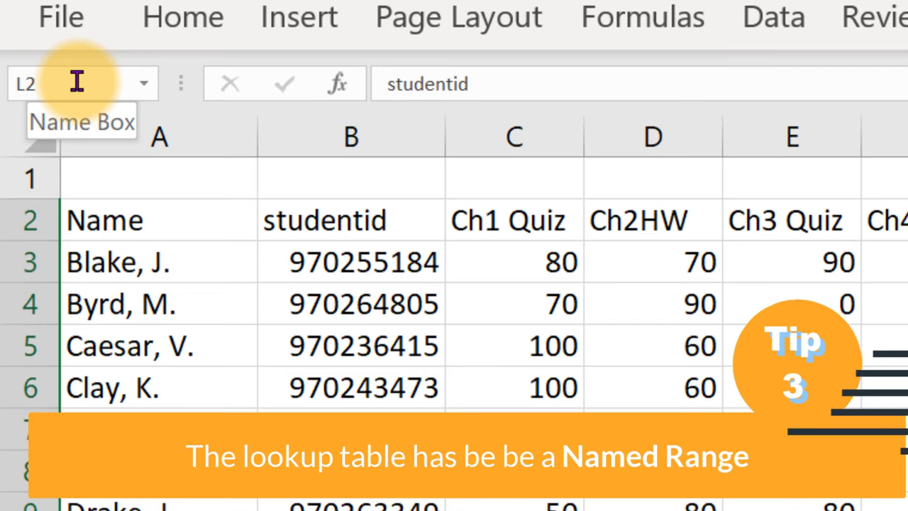
{"action": "left_click", "coordinate": [77, 82]}
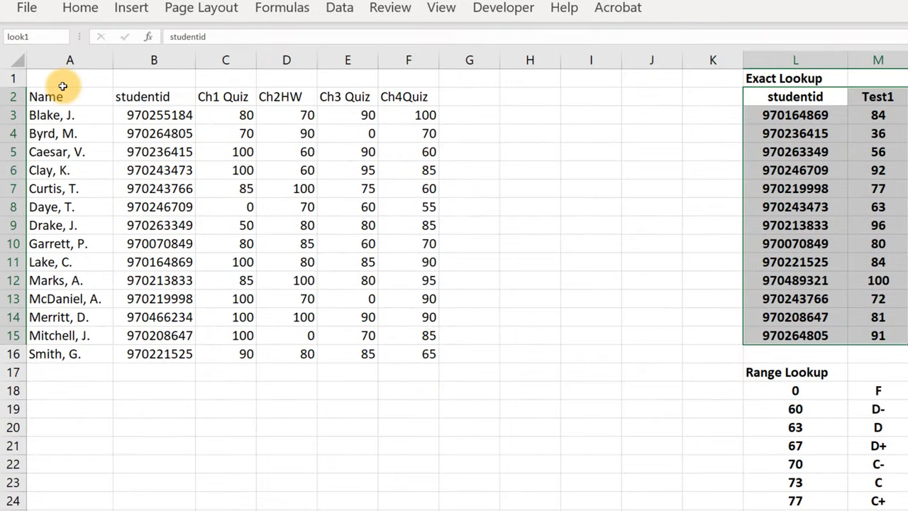
{"action": "left_click", "coordinate": [511, 355]}
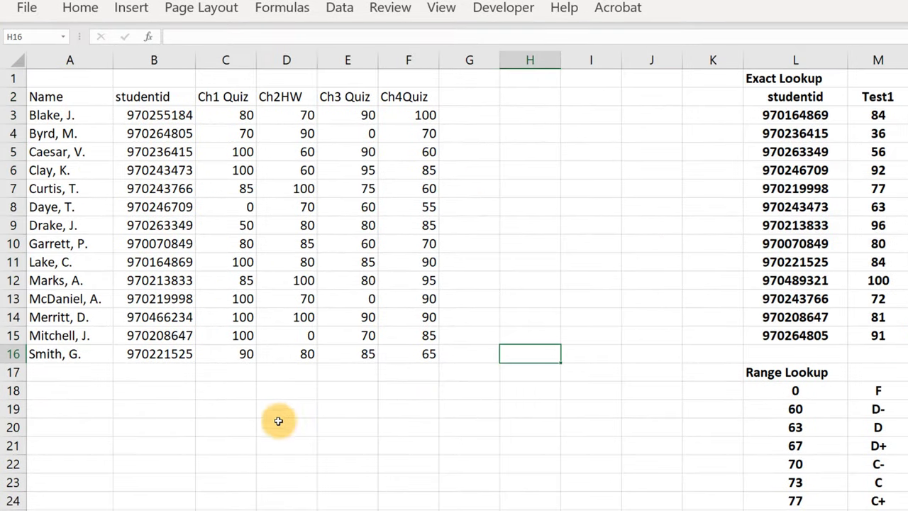
- Reselect the range L2:M15 to check that it carries the name look1
{"action": "left_click", "coordinate": [222, 390]}
{"action": "left_click", "coordinate": [796, 101]}
{"action": "left_click_drag", "start_coordinate": [797, 101], "coordinate": [877, 336]}
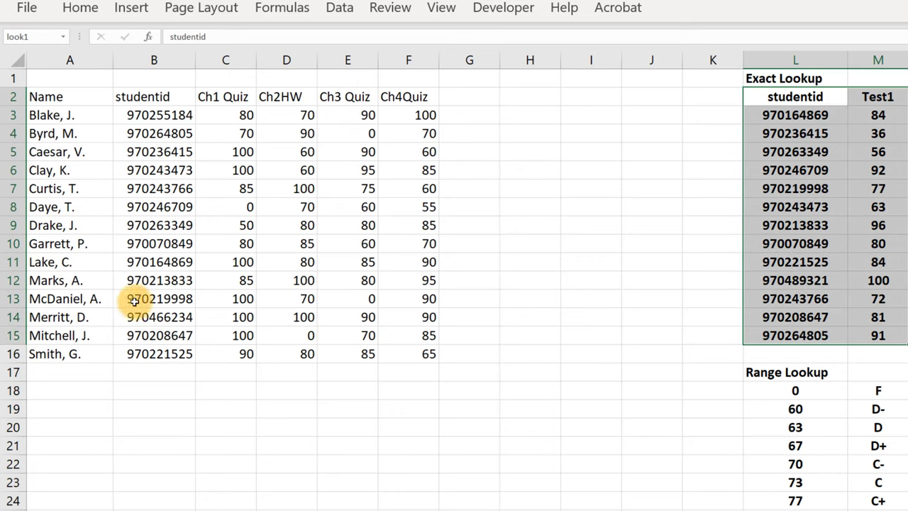
{"action": "left_click", "coordinate": [176, 390]}
- Add the column header Test1 in G2, next to Ch4Quiz
{"action": "left_click", "coordinate": [464, 96]}
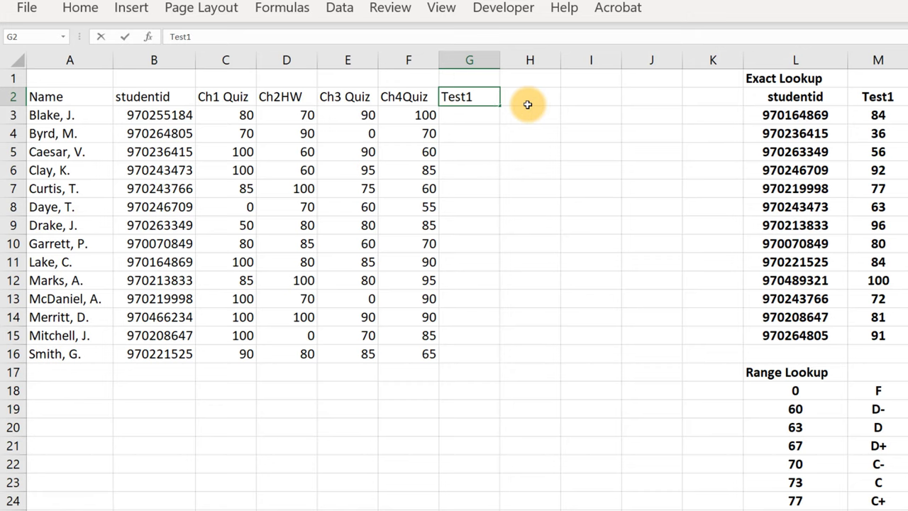
{"action": "key", "text": "Return"}
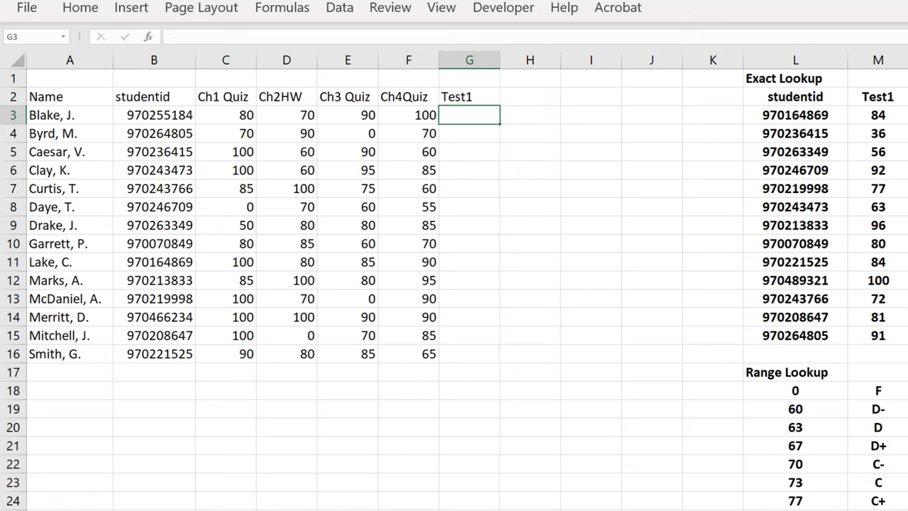
{"action": "left_click", "coordinate": [880, 96]}
{"action": "left_click", "coordinate": [475, 103]}
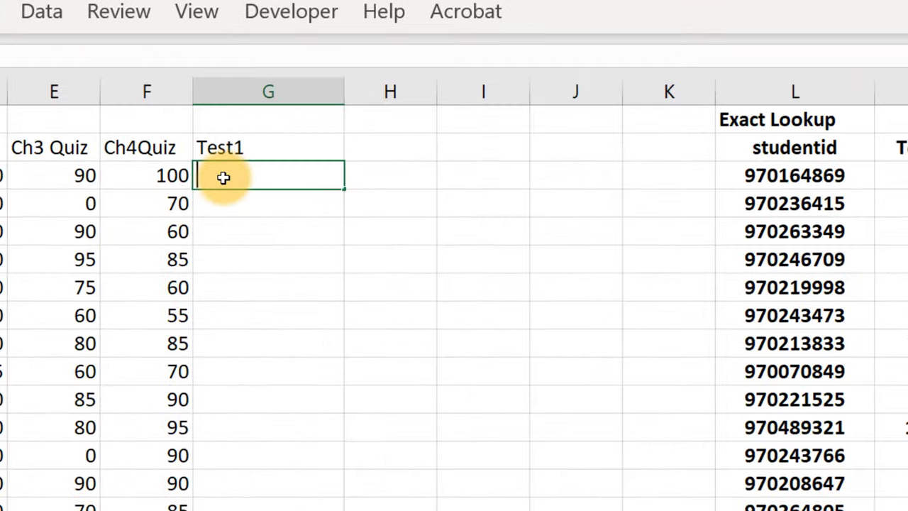
- Enter the exact-match formula =vlookup(B3,look1,2,0) in G3 for the first student's Test1 score
{"action": "type", "text": "=vlookup"}
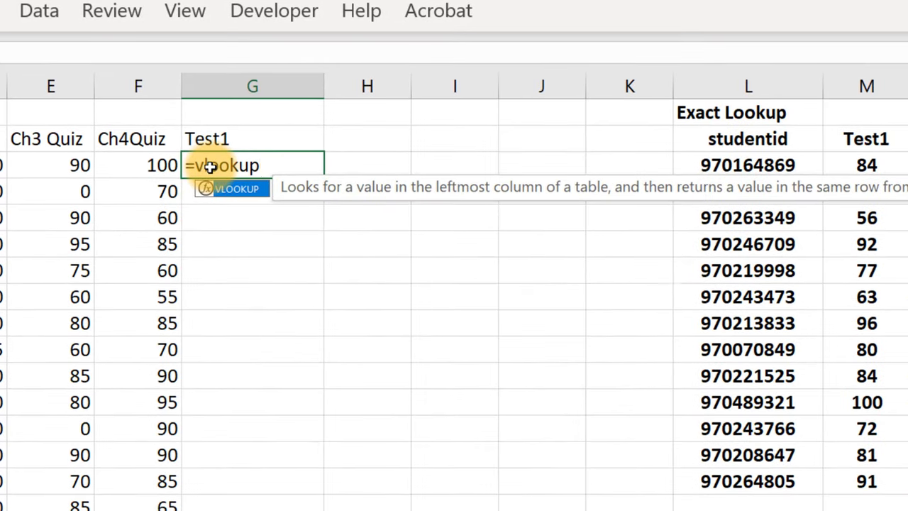
{"action": "type", "text": "("}
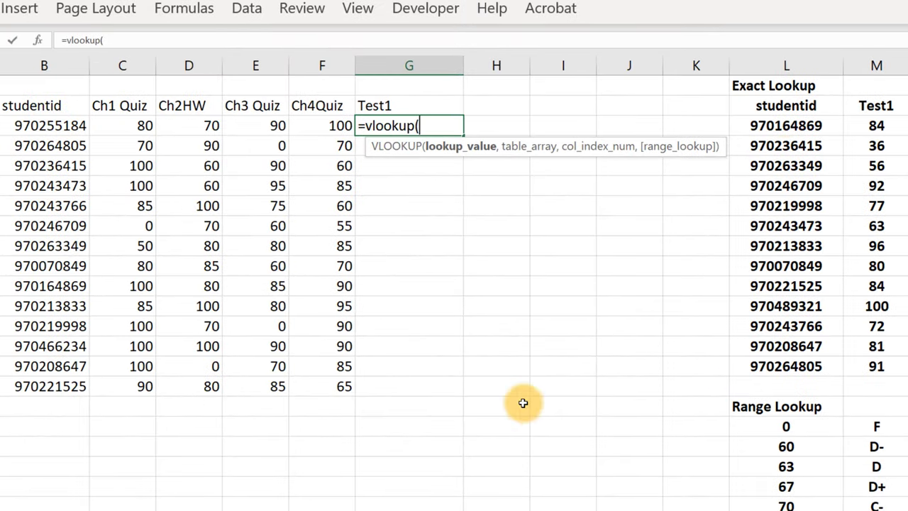
{"action": "left_click", "coordinate": [39, 126]}
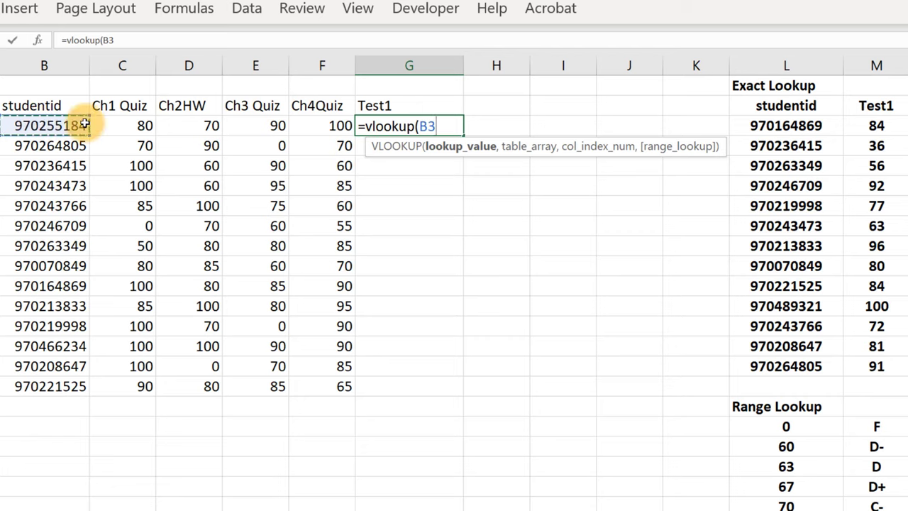
{"action": "type", "text": ","}
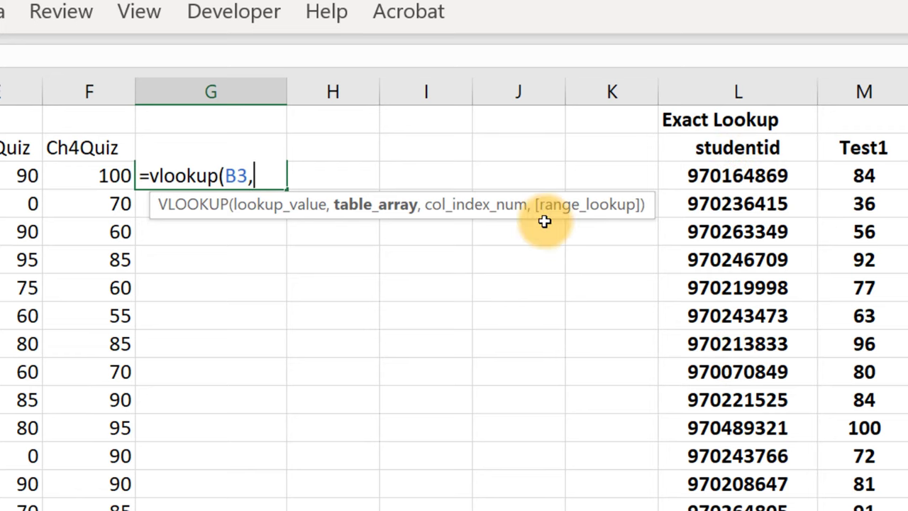
{"action": "type", "text": "look"}
{"action": "type", "text": "1,"}
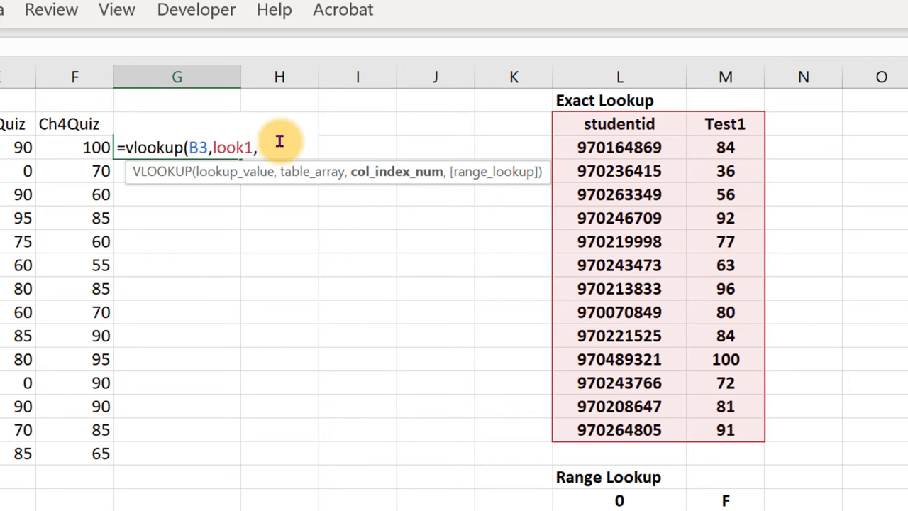
{"action": "type", "text": "2"}
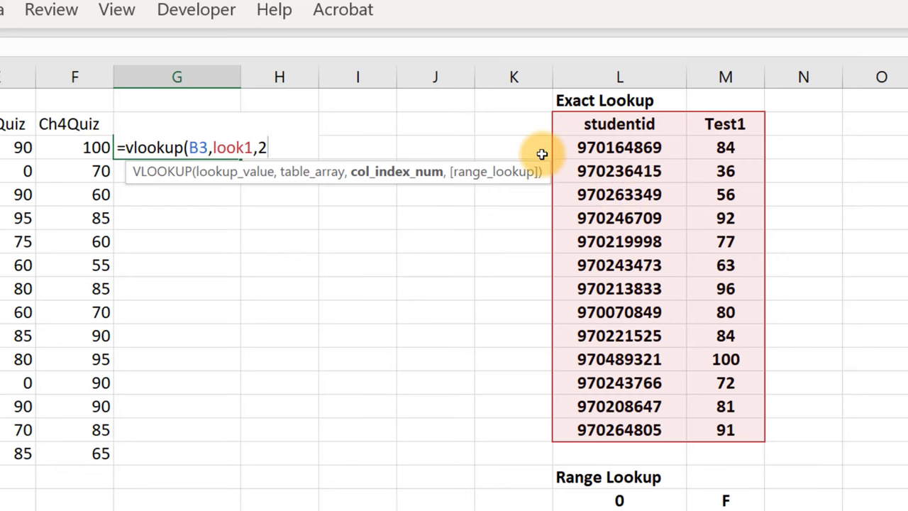
{"action": "type", "text": ",0"}
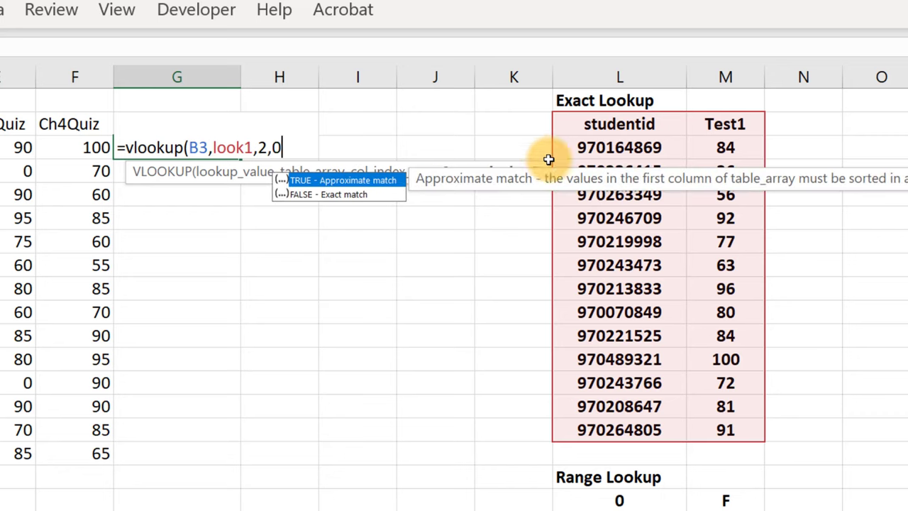
{"action": "type", "text": ")"}
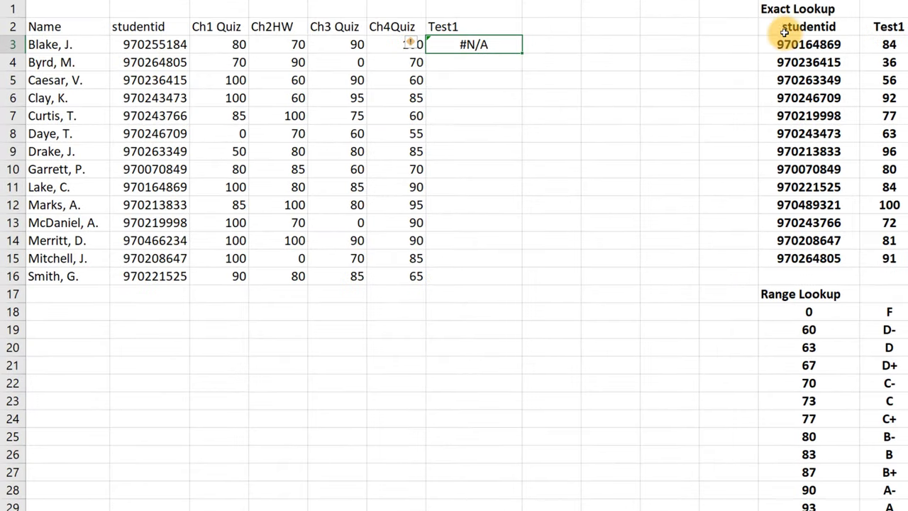
- Compare the Exact Lookup student IDs in L3:L15 with the class list in A3:A16
{"action": "left_click_drag", "start_coordinate": [813, 44], "coordinate": [817, 258]}
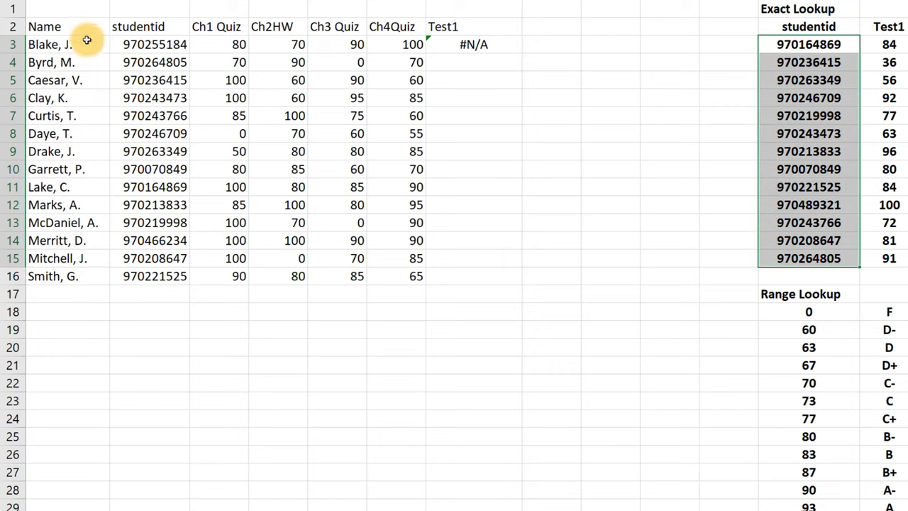
{"action": "left_click_drag", "start_coordinate": [81, 45], "coordinate": [71, 273]}
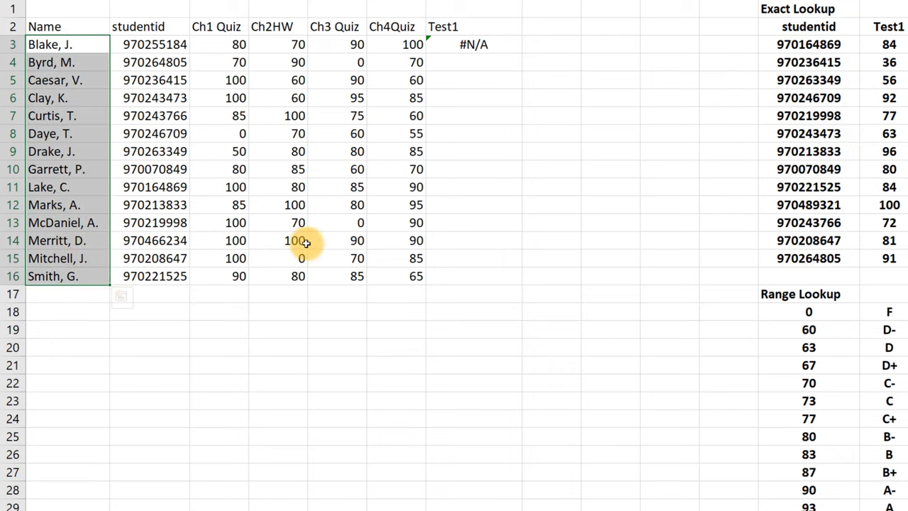
- Fill the Test1 lookup formula from G3 down through G16 for all the students
{"action": "left_click", "coordinate": [474, 45]}
{"action": "left_click_drag", "start_coordinate": [522, 52], "coordinate": [520, 285]}
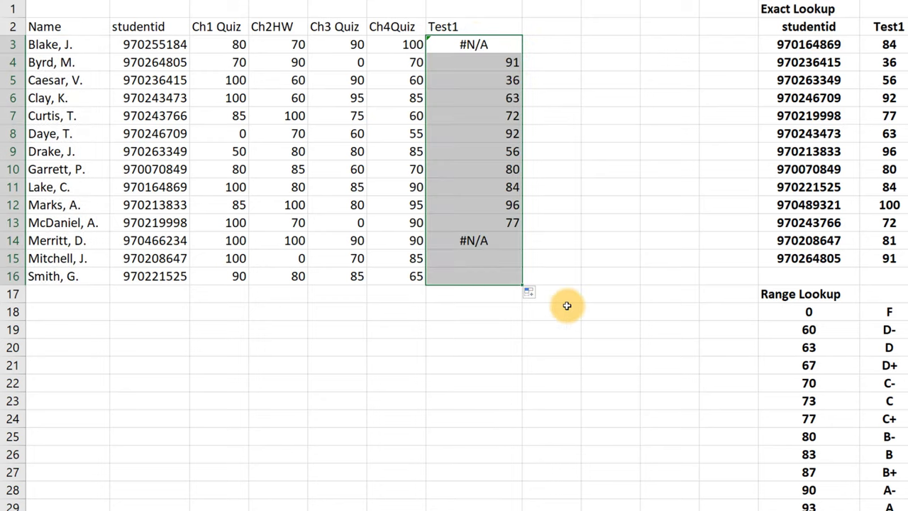
{"action": "left_click", "coordinate": [484, 333]}
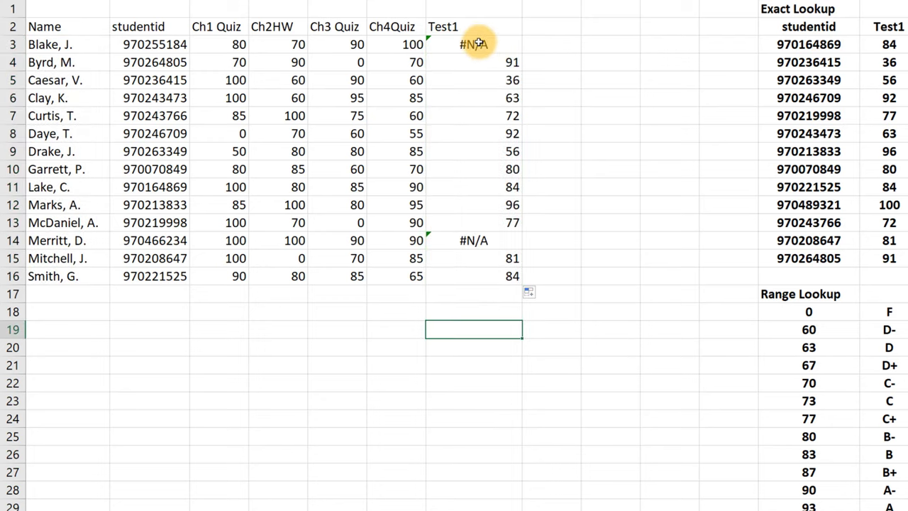
- Examine the #N/A results in G3 and G14 of the Test1 column
{"action": "left_click", "coordinate": [475, 44]}
{"action": "left_click", "coordinate": [470, 242]}
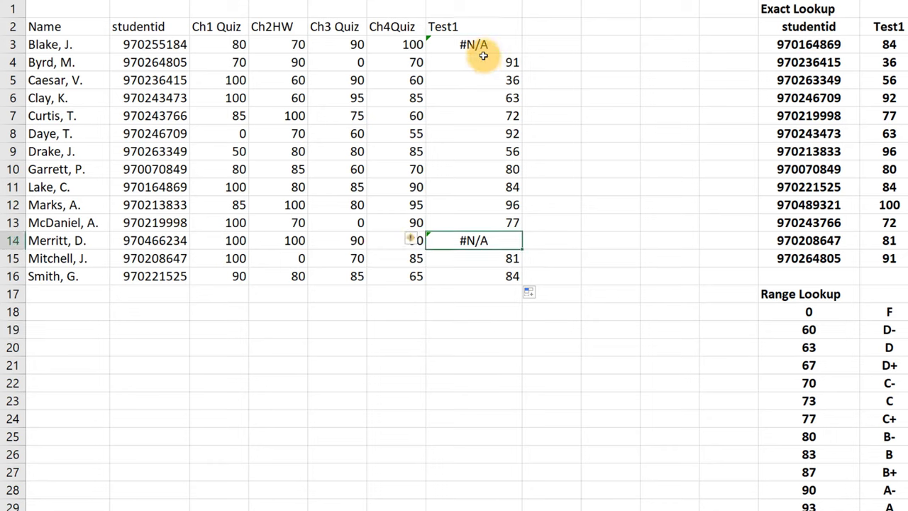
{"action": "left_click_drag", "start_coordinate": [482, 44], "coordinate": [476, 62]}
{"action": "left_click", "coordinate": [470, 242]}
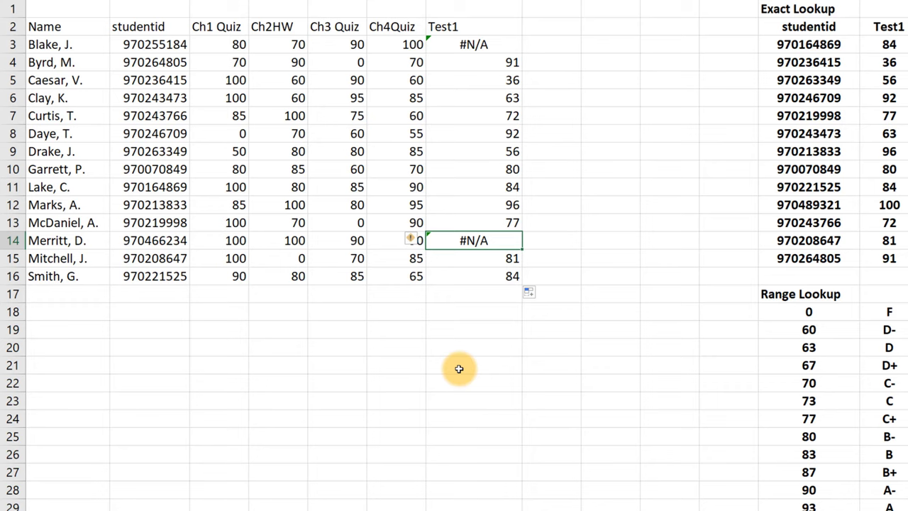
- Compare the Exact Lookup table in L2:M15 with the class names and student IDs in A3:B16
{"action": "left_click_drag", "start_coordinate": [808, 44], "coordinate": [822, 258]}
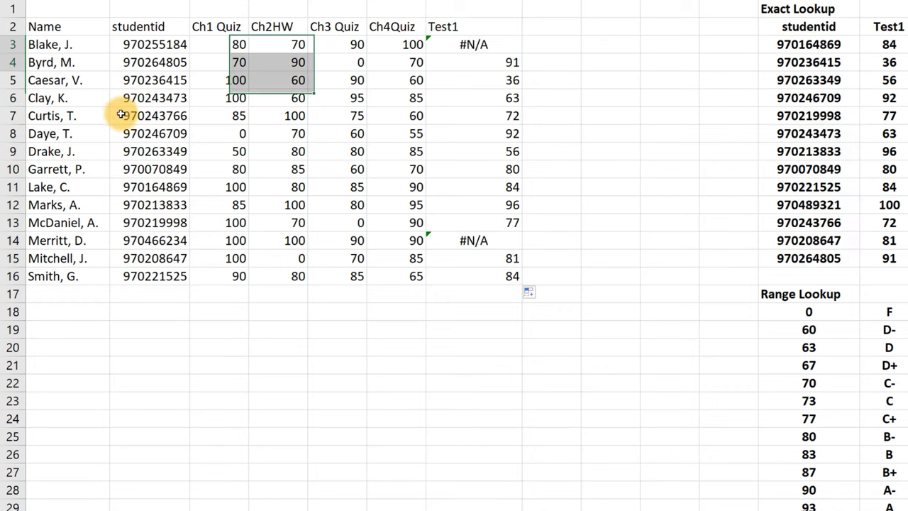
{"action": "left_click_drag", "start_coordinate": [149, 44], "coordinate": [149, 276]}
{"action": "left_click_drag", "start_coordinate": [539, 62], "coordinate": [539, 97]}
{"action": "left_click", "coordinate": [610, 62]}
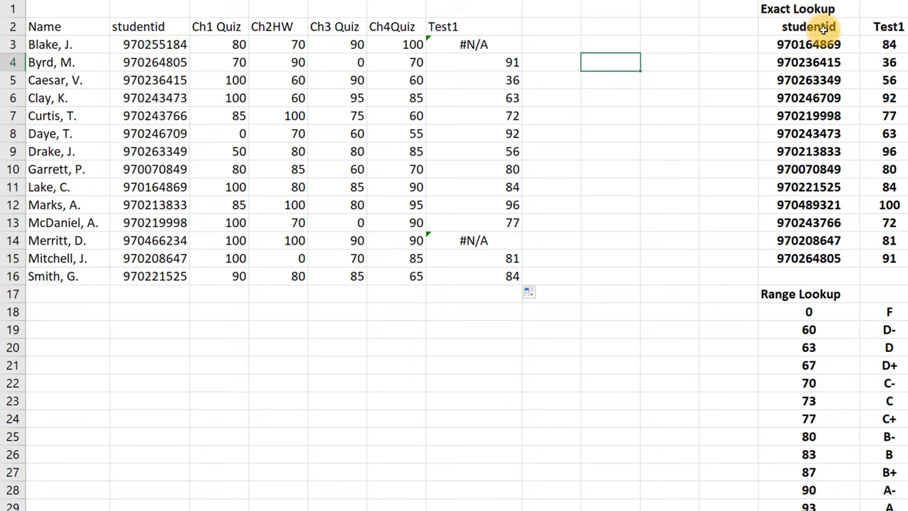
{"action": "left_click_drag", "start_coordinate": [811, 44], "coordinate": [787, 258]}
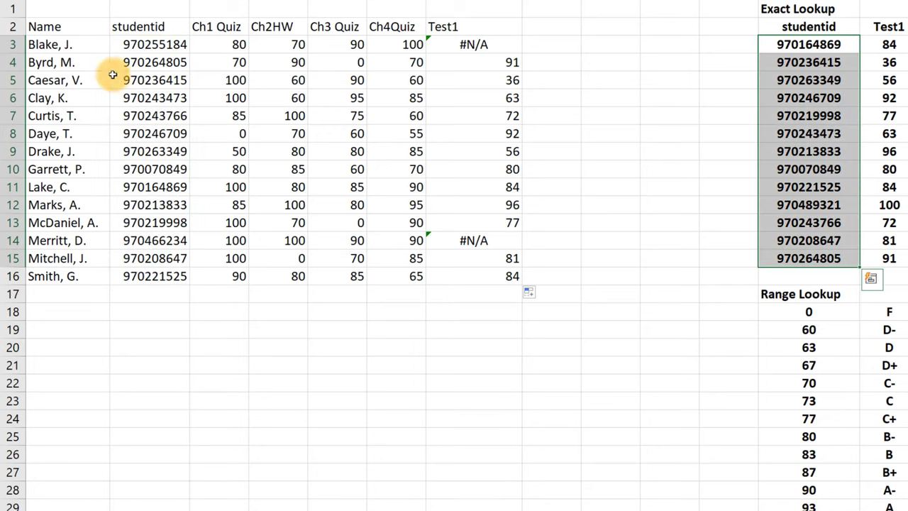
{"action": "left_click_drag", "start_coordinate": [41, 44], "coordinate": [58, 276]}
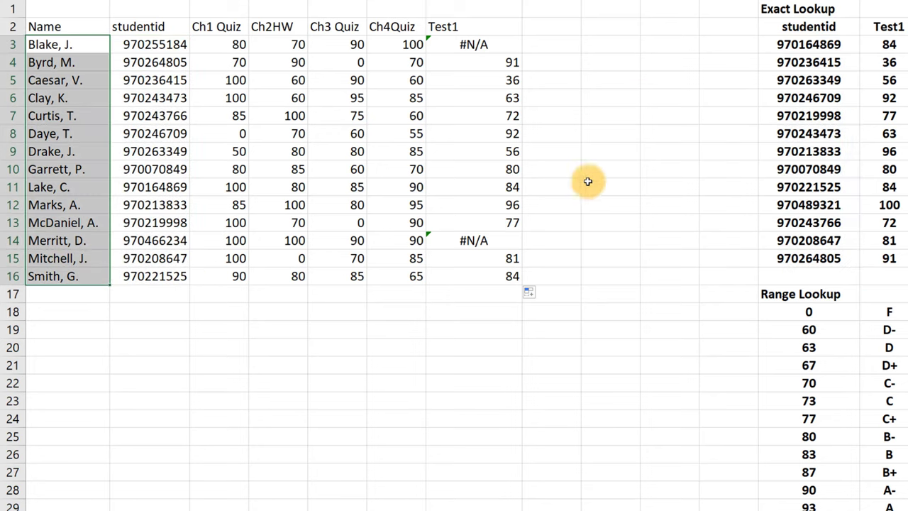
{"action": "left_click", "coordinate": [475, 241]}
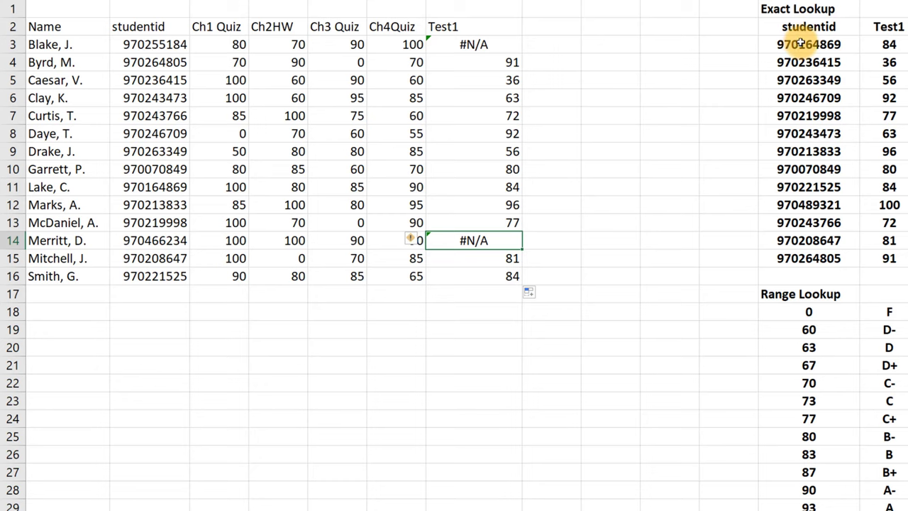
{"action": "left_click_drag", "start_coordinate": [799, 44], "coordinate": [796, 258]}
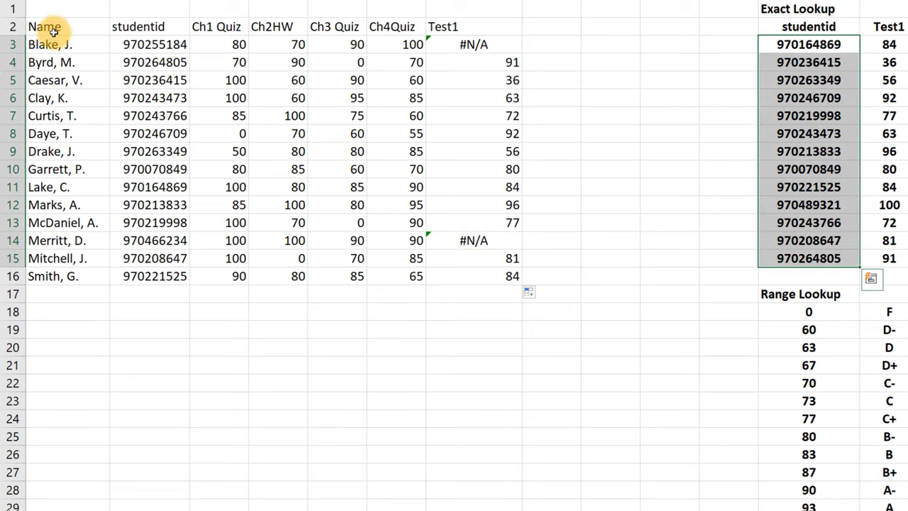
{"action": "left_click_drag", "start_coordinate": [71, 46], "coordinate": [146, 265]}
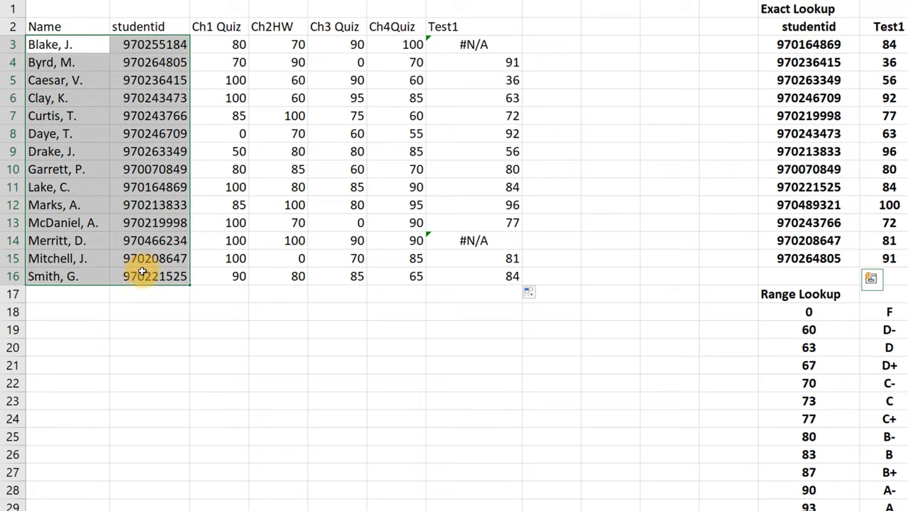
{"action": "left_click", "coordinate": [603, 132]}
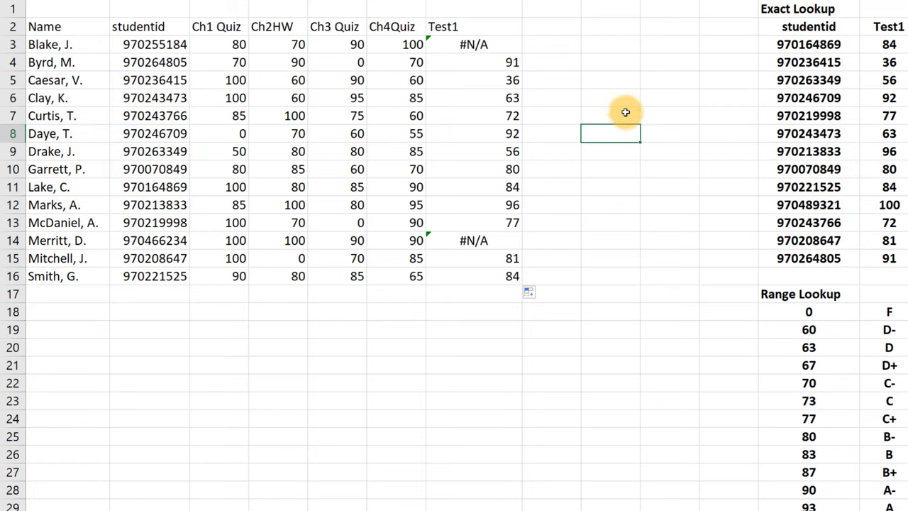
{"action": "left_click_drag", "start_coordinate": [830, 41], "coordinate": [817, 260]}
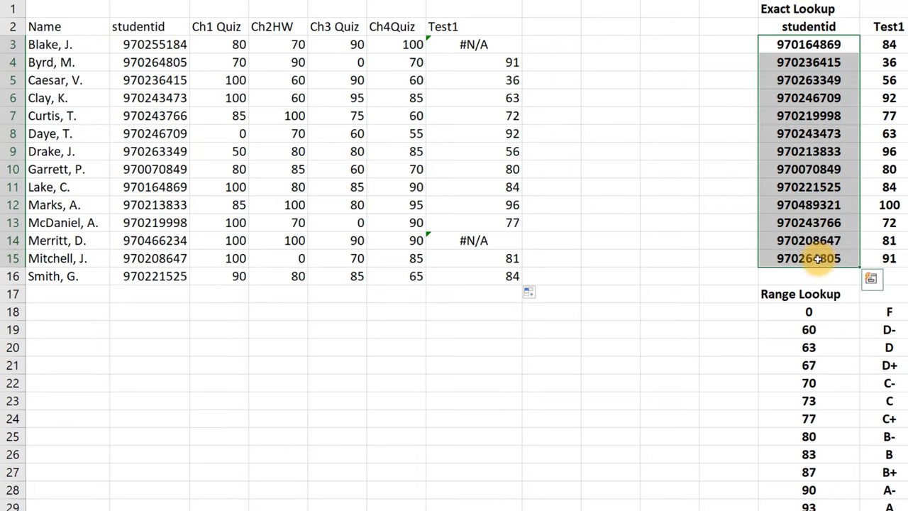
{"action": "left_click", "coordinate": [901, 151]}
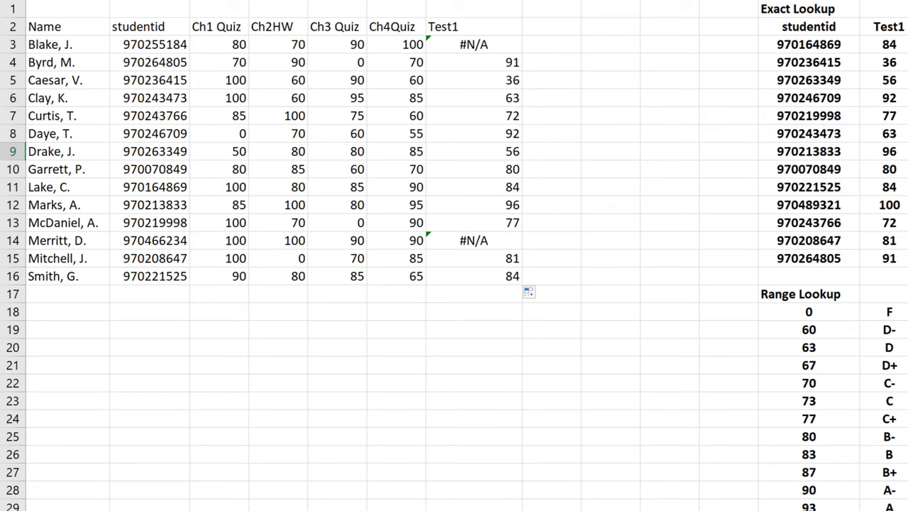
{"action": "left_click_drag", "start_coordinate": [794, 27], "coordinate": [869, 243]}
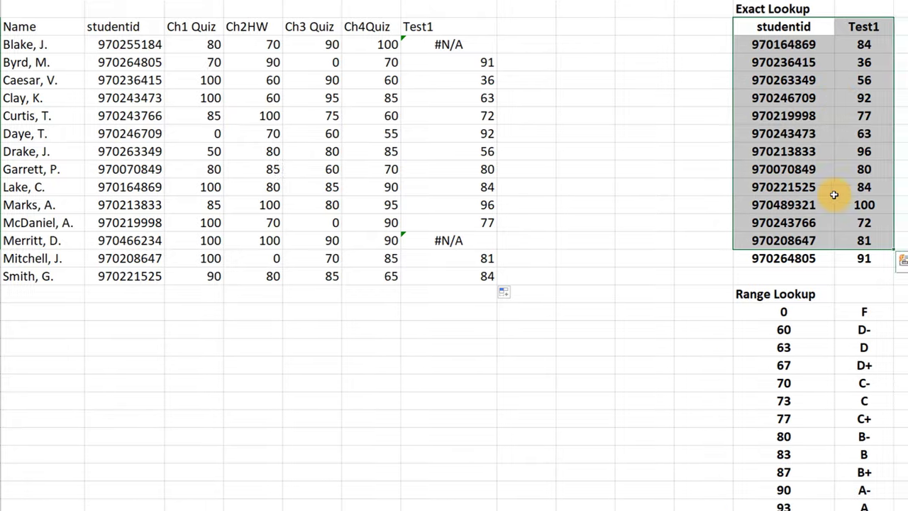
{"action": "left_click", "coordinate": [904, 107]}
{"action": "left_click_drag", "start_coordinate": [808, 26], "coordinate": [900, 273]}
{"action": "left_click_drag", "start_coordinate": [763, 278], "coordinate": [752, 265]}
- Name the class list's studentid range B2:B16 lokkup2
{"action": "left_click_drag", "start_coordinate": [18, 29], "coordinate": [44, 282]}
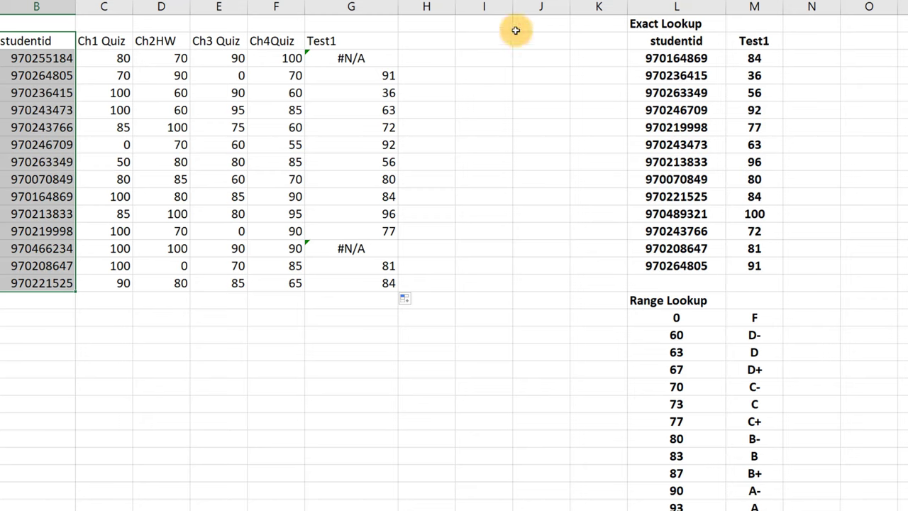
{"action": "left_click_drag", "start_coordinate": [32, 40], "coordinate": [46, 278]}
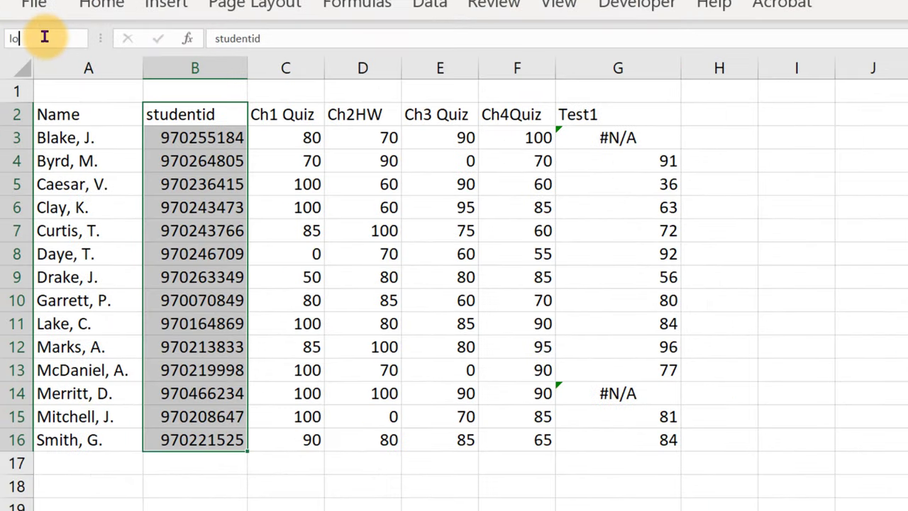
{"action": "left_click", "coordinate": [44, 38]}
{"action": "type", "text": "lokkup2"}
{"action": "key", "text": "Return"}
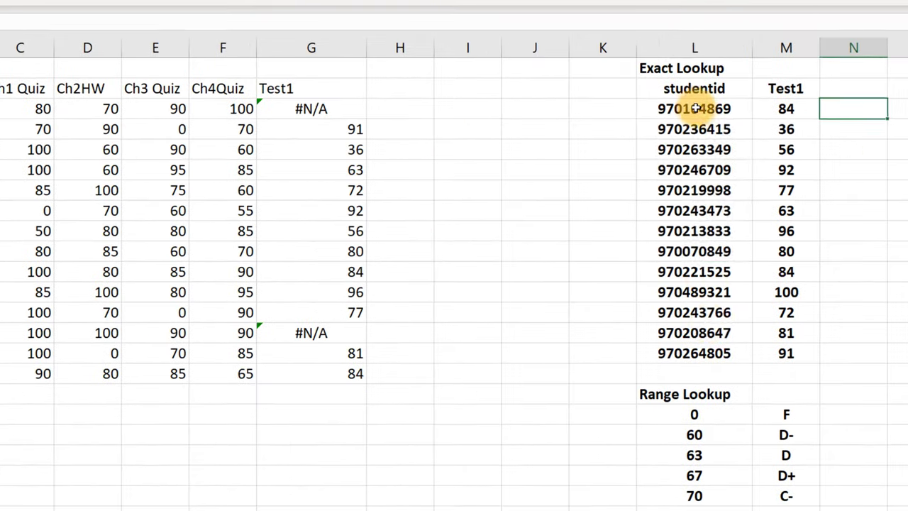
- Enter the exact-match formula =vlookup(L3,lokkup2,1,0) in N3 to check the first Exact Lookup ID against the class list
{"action": "left_click_drag", "start_coordinate": [695, 108], "coordinate": [709, 354]}
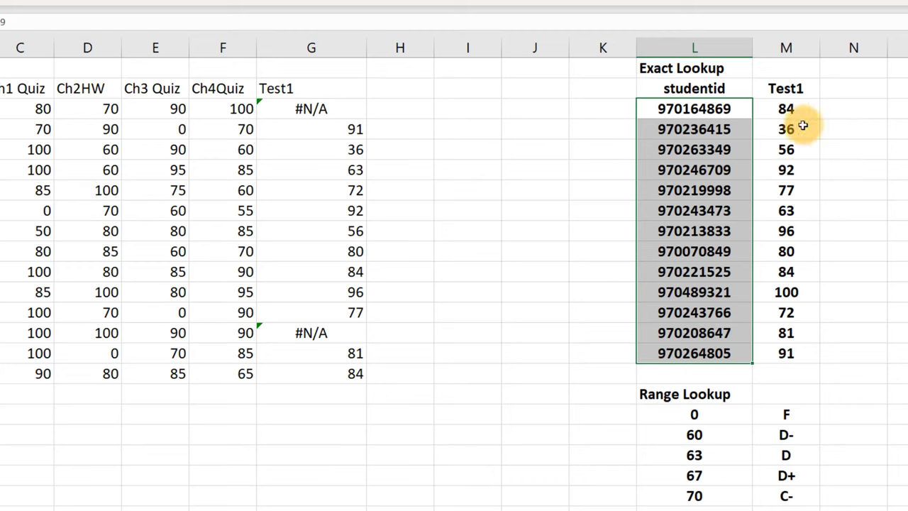
{"action": "left_click", "coordinate": [847, 113]}
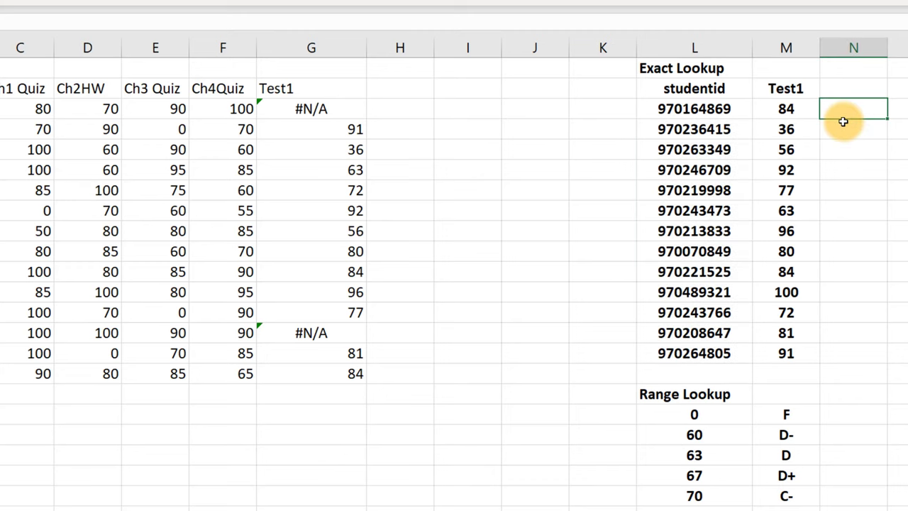
{"action": "type", "text": "=vlookup("}
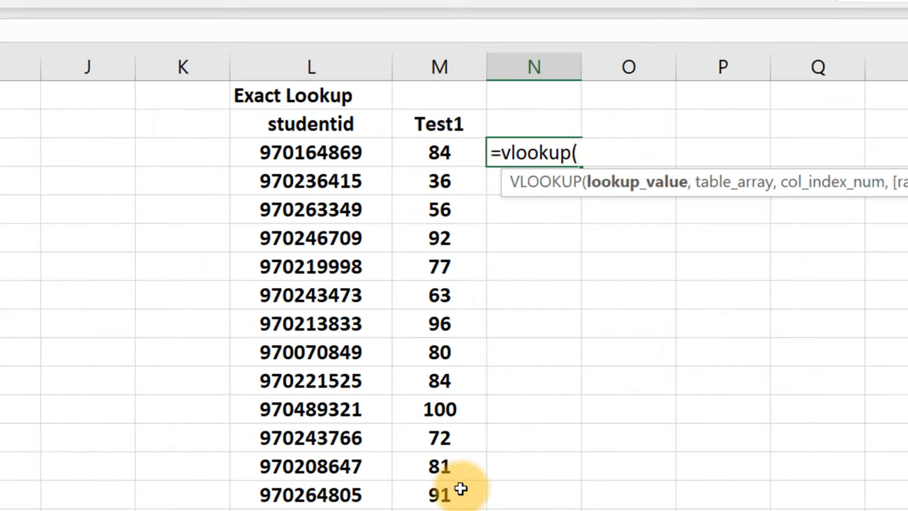
{"action": "left_click", "coordinate": [325, 147]}
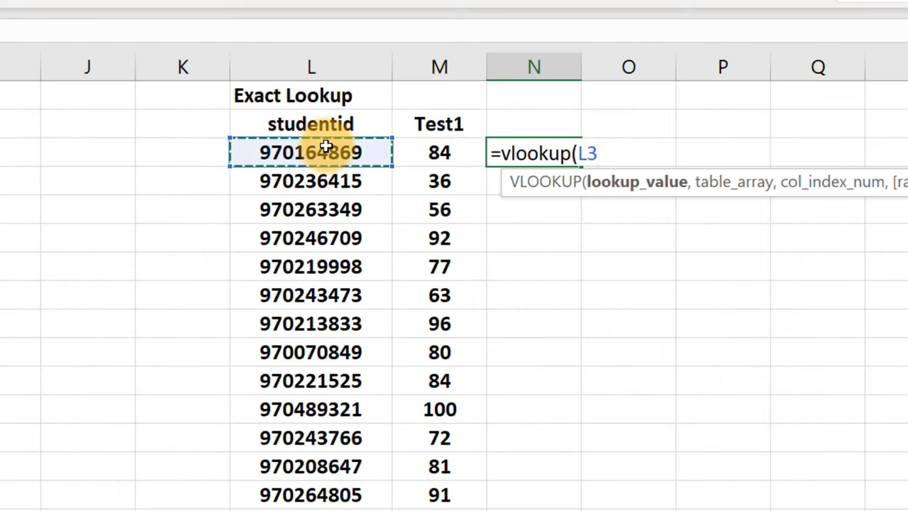
{"action": "type", "text": ","}
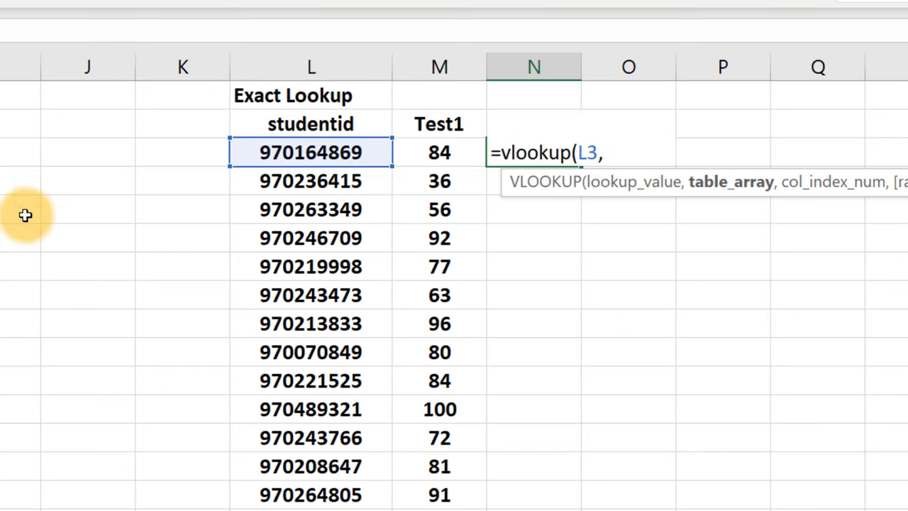
{"action": "type", "text": "lokkup"}
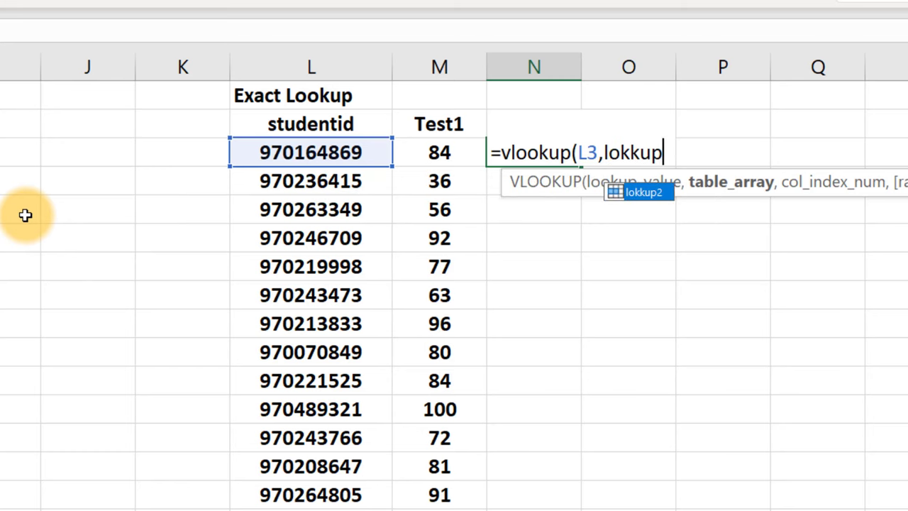
{"action": "type", "text": "2,"}
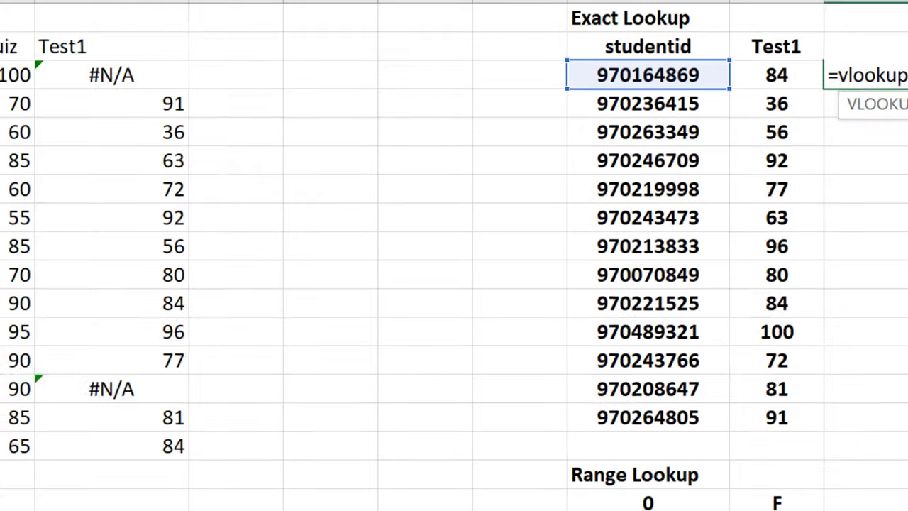
{"action": "type", "text": "1"}
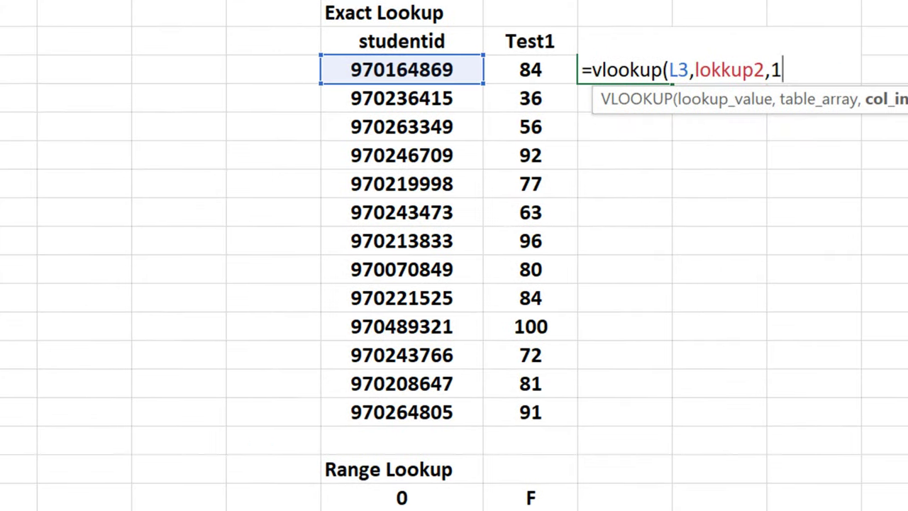
{"action": "type", "text": ","}
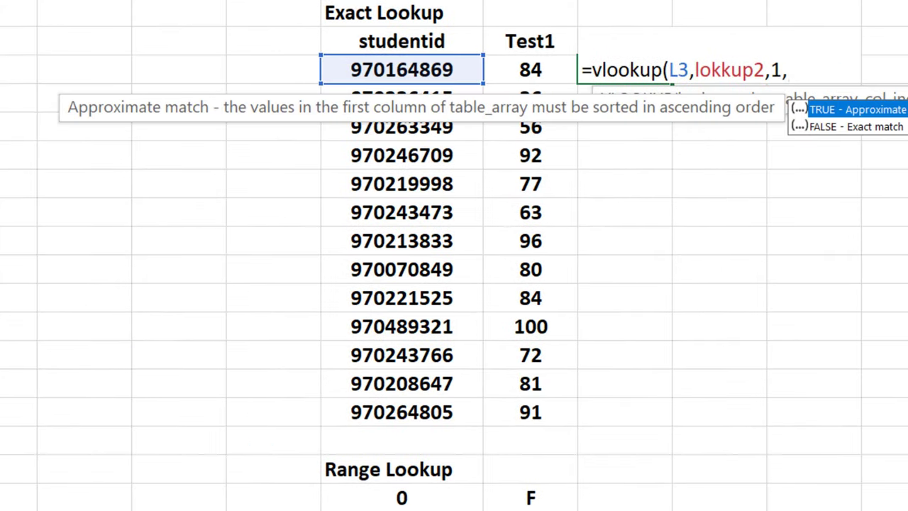
{"action": "type", "text": "0"}
{"action": "key", "text": "Return"}
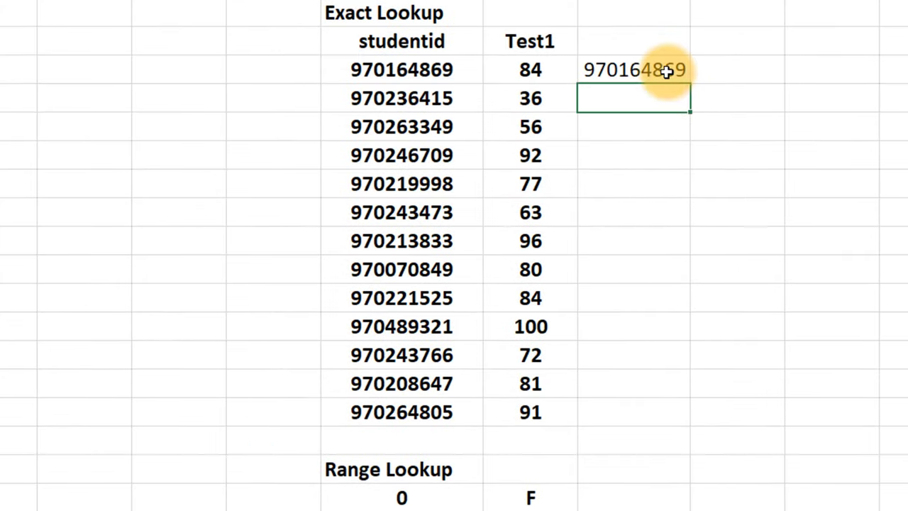
- Fill the ID check formula from N3 down through N15
{"action": "left_click", "coordinate": [684, 78]}
{"action": "left_click_drag", "start_coordinate": [690, 82], "coordinate": [689, 422]}
{"action": "left_click", "coordinate": [804, 295]}
- Inspect the #N/A row L12:N12 and compare its student ID with the class list IDs in column B
{"action": "left_click", "coordinate": [647, 320]}
{"action": "left_click", "coordinate": [425, 331], "text": "shift"}
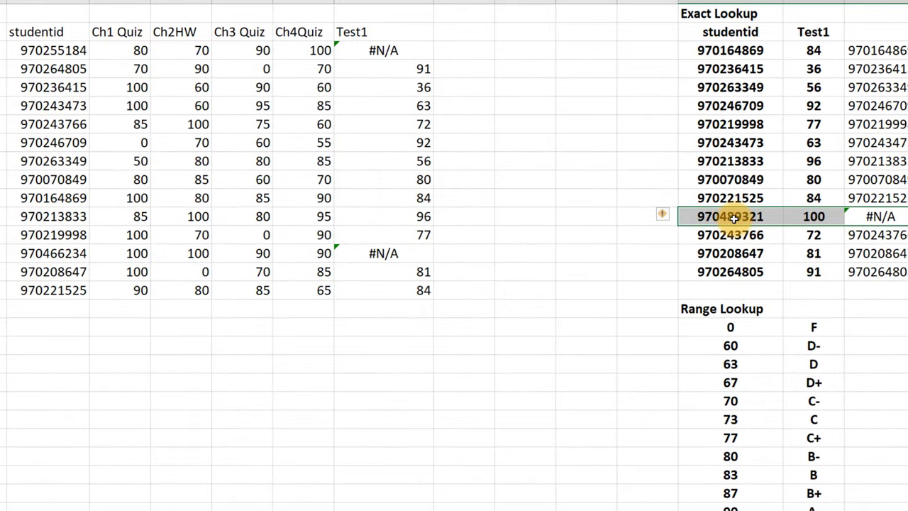
{"action": "left_click", "coordinate": [608, 246]}
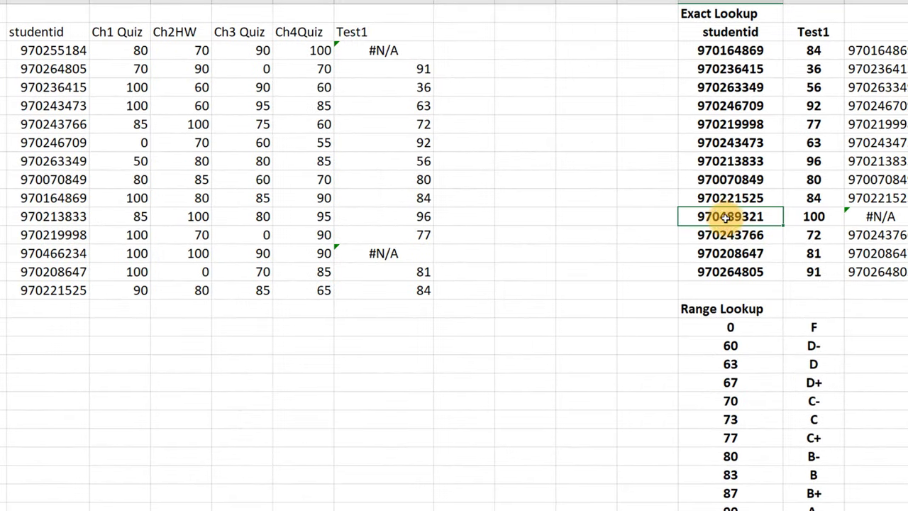
{"action": "left_click", "coordinate": [48, 98]}
{"action": "left_click_drag", "start_coordinate": [48, 98], "coordinate": [40, 290]}
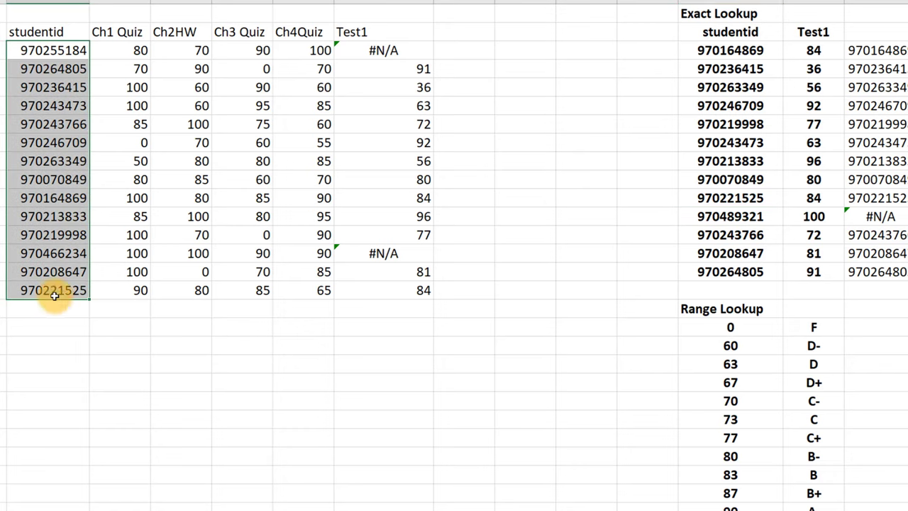
{"action": "left_click", "coordinate": [734, 217]}
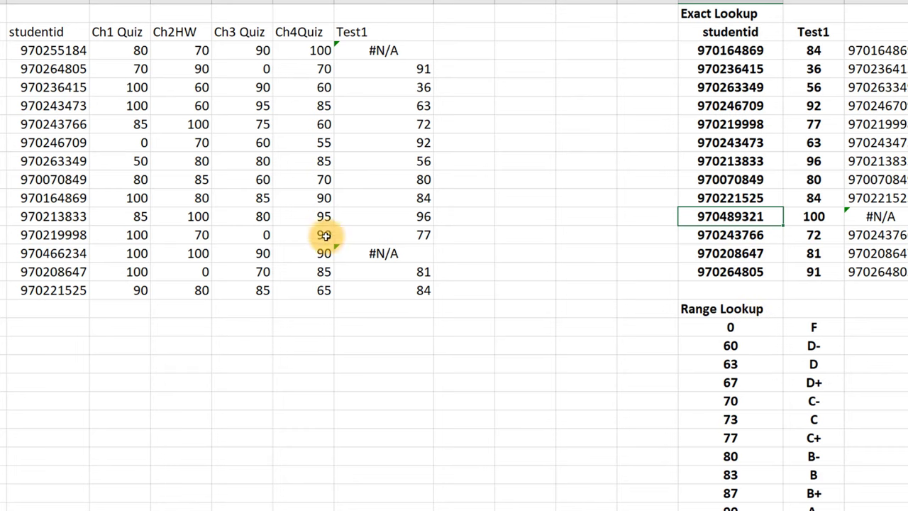
- Recheck the #N/A results in G3 and G14 for students without a Test1 score
{"action": "left_click", "coordinate": [379, 48]}
{"action": "left_click", "coordinate": [394, 255]}
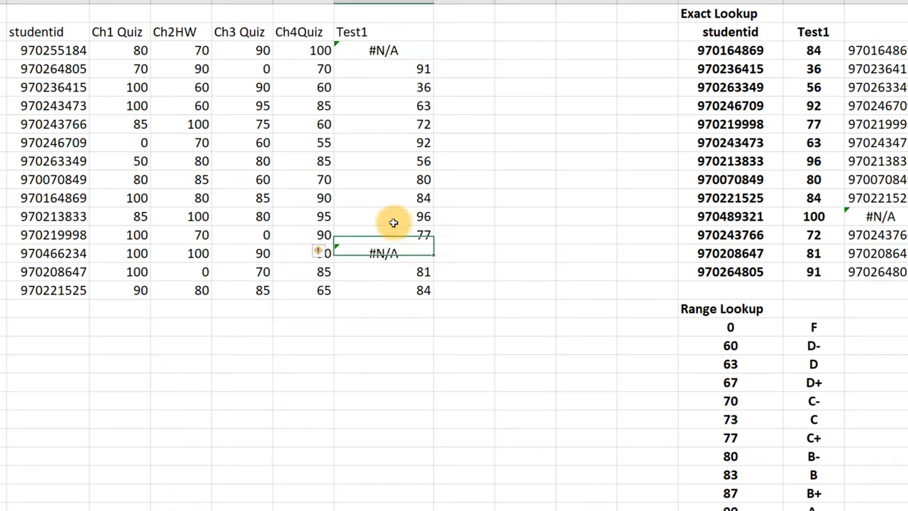
{"action": "left_click", "coordinate": [403, 46]}
{"action": "key", "text": "Return"}
{"action": "left_click", "coordinate": [385, 257]}
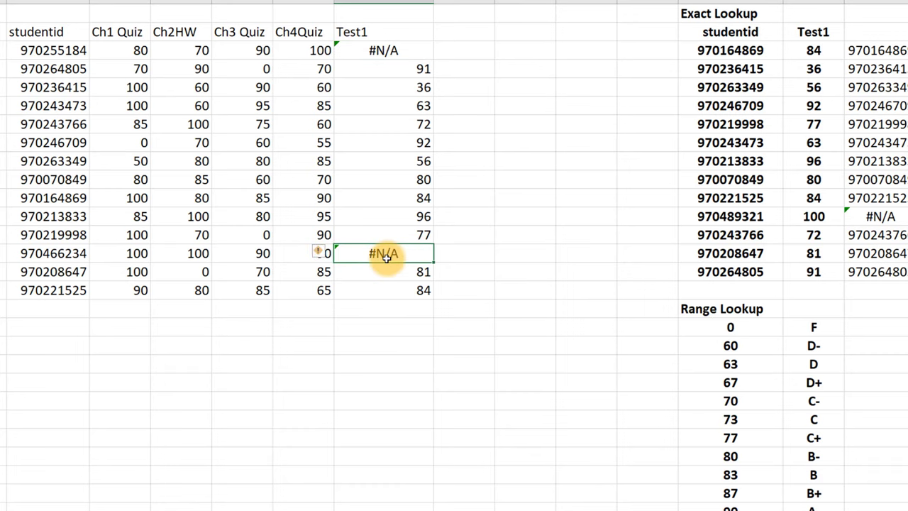
{"action": "left_click", "coordinate": [454, 202]}
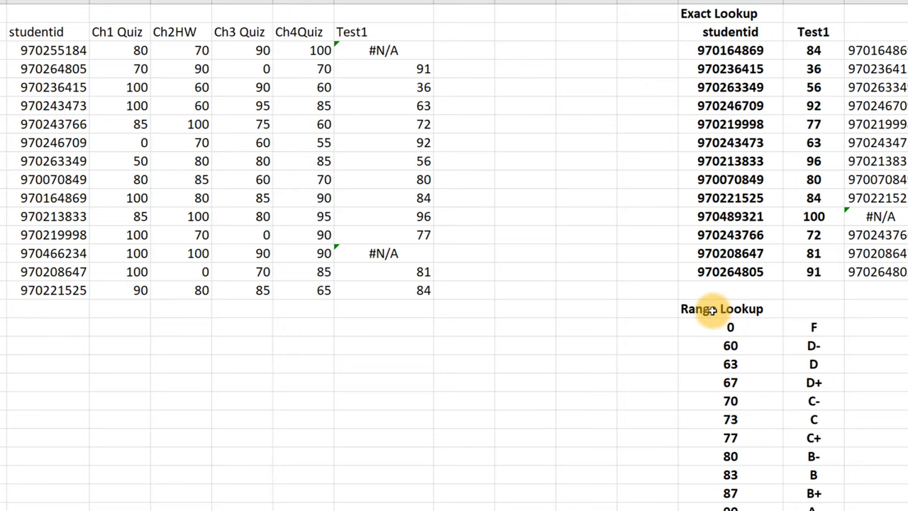
- Review the Range Lookup letter grades, the chapter quiz and homework scores, and the Test1 column
{"action": "left_click_drag", "start_coordinate": [805, 325], "coordinate": [826, 510]}
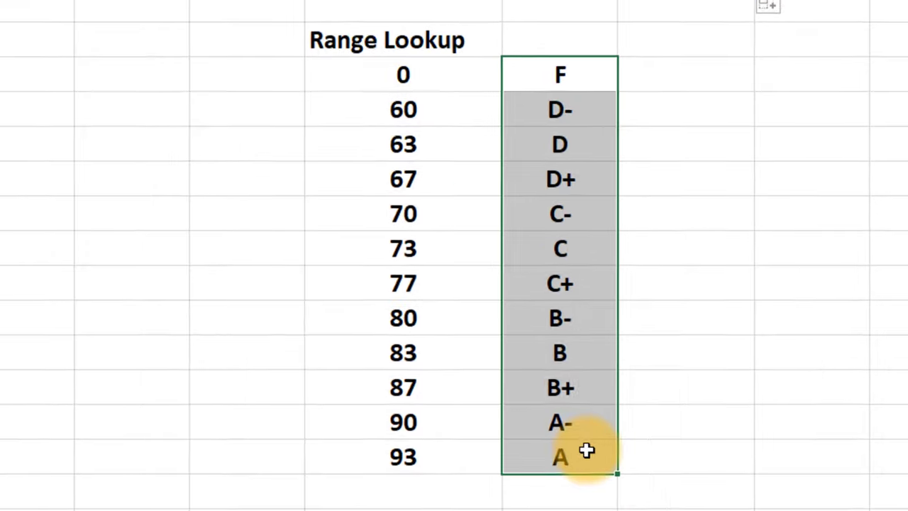
{"action": "left_click", "coordinate": [722, 179]}
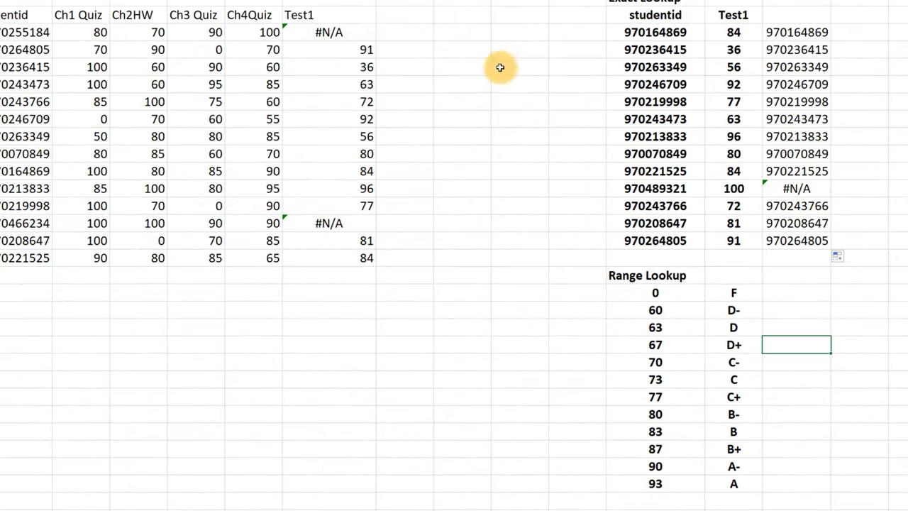
{"action": "left_click", "coordinate": [415, 15]}
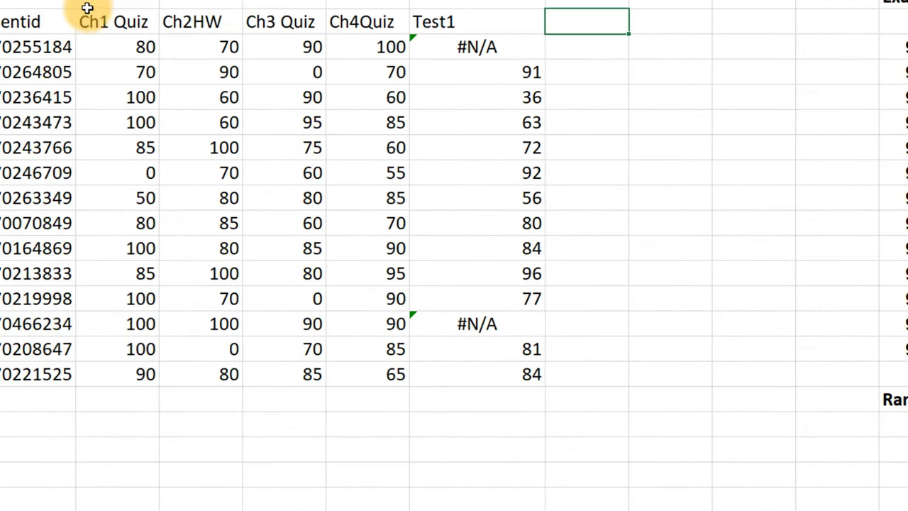
{"action": "left_click_drag", "start_coordinate": [106, 23], "coordinate": [494, 379]}
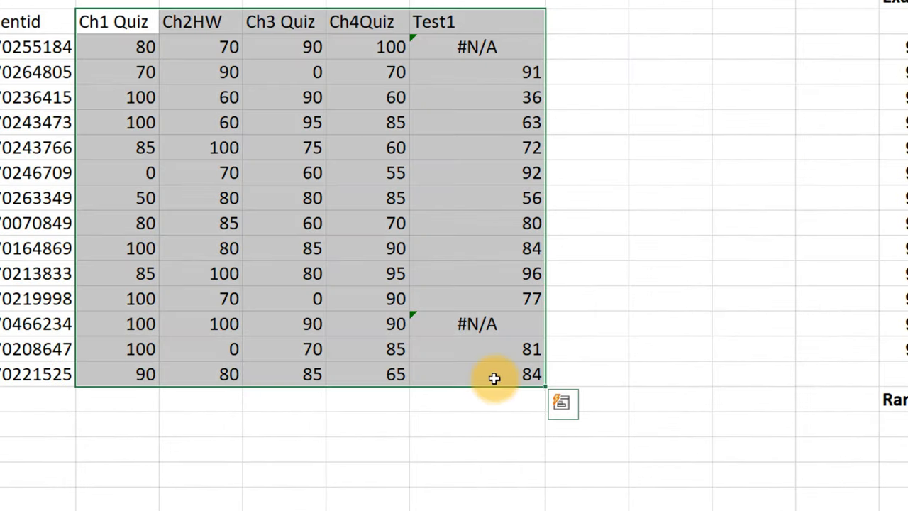
{"action": "left_click_drag", "start_coordinate": [104, 23], "coordinate": [386, 375]}
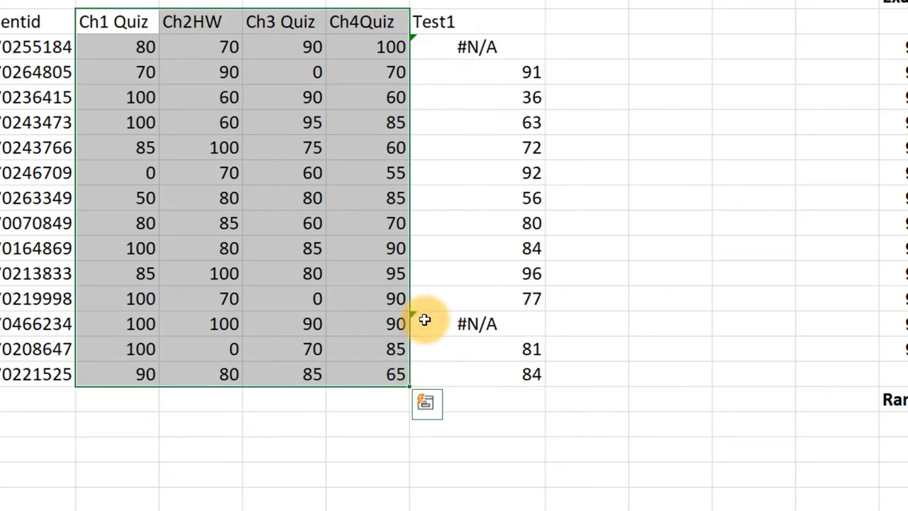
{"action": "left_click_drag", "start_coordinate": [433, 22], "coordinate": [498, 411]}
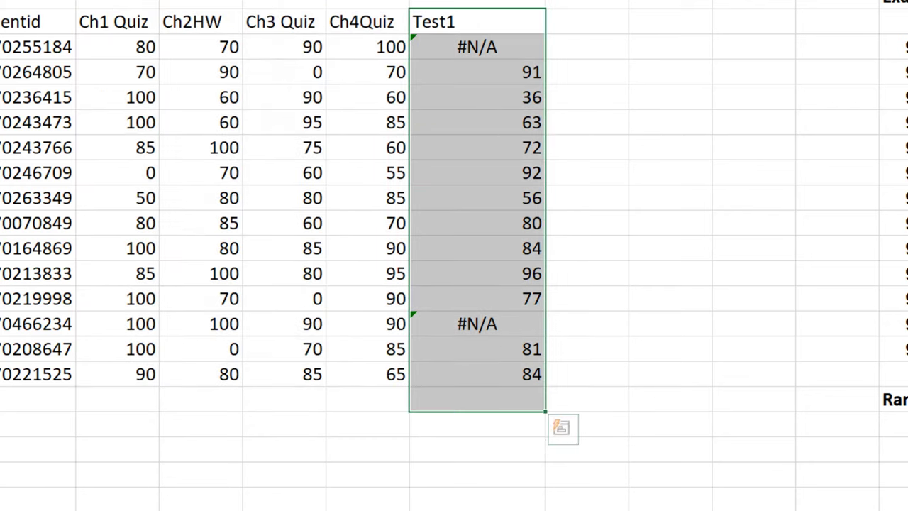
- Replace the #N/A results in G3 and G14 with 0 and narrow the Test1 column
{"action": "left_click", "coordinate": [470, 47]}
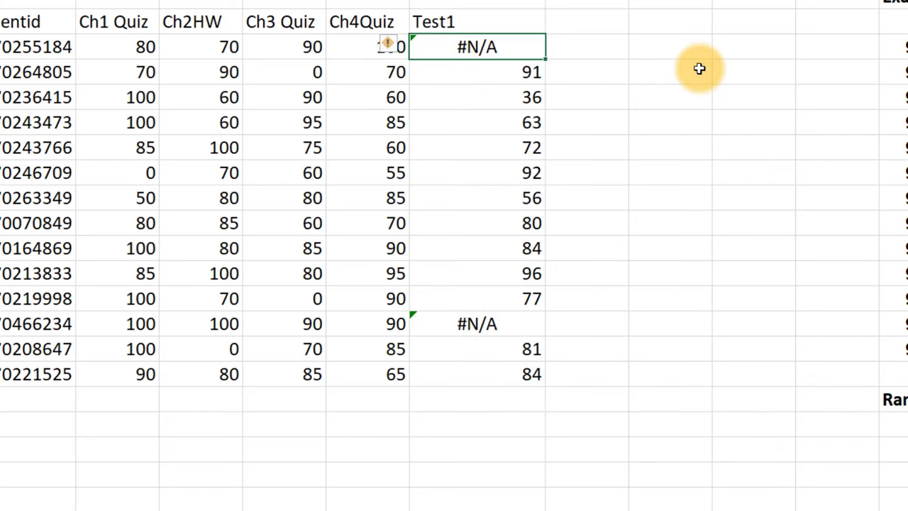
{"action": "key", "text": "F2"}
{"action": "key", "text": "Return"}
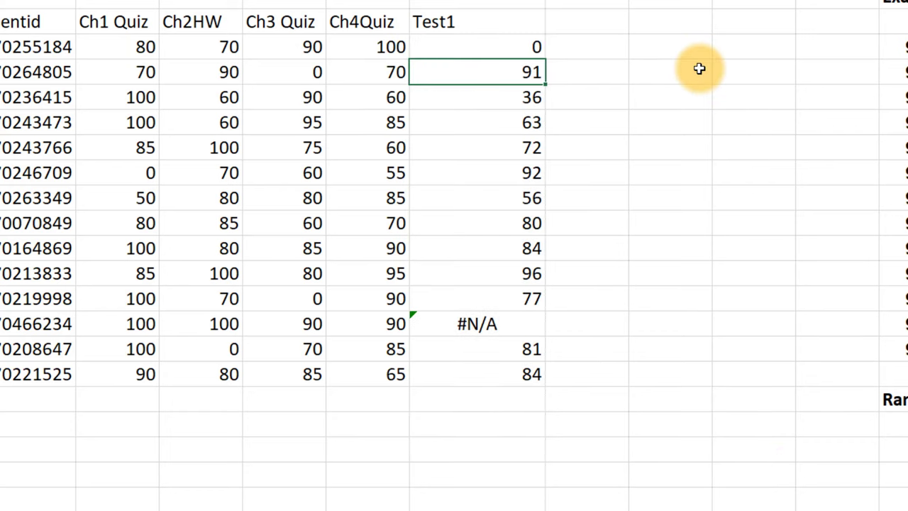
{"action": "double_click", "coordinate": [496, 324]}
{"action": "key", "text": "Return"}
{"action": "left_click_drag", "start_coordinate": [544, 6], "coordinate": [486, 11]}
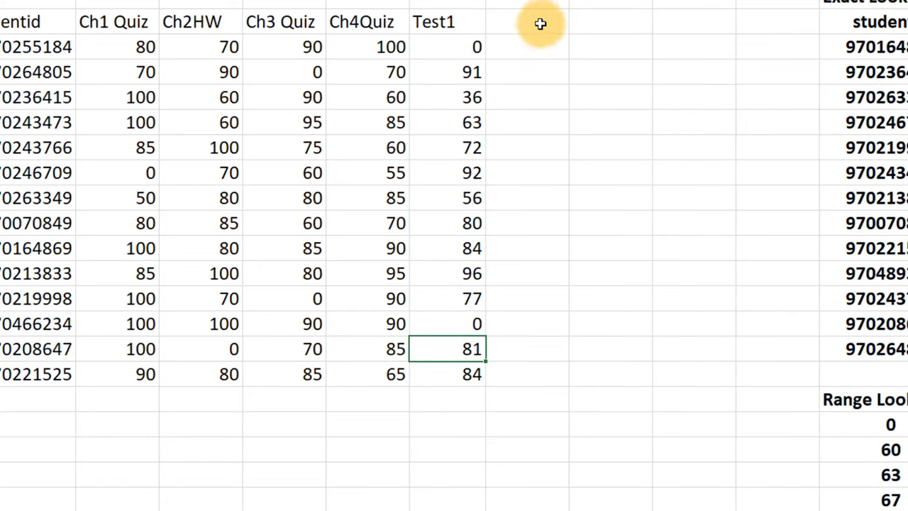
- Add the heading Avg in H2 and enter the weighted average formula =.5*average(C3:F3)+.5*G3 in H3
{"action": "left_click", "coordinate": [528, 28]}
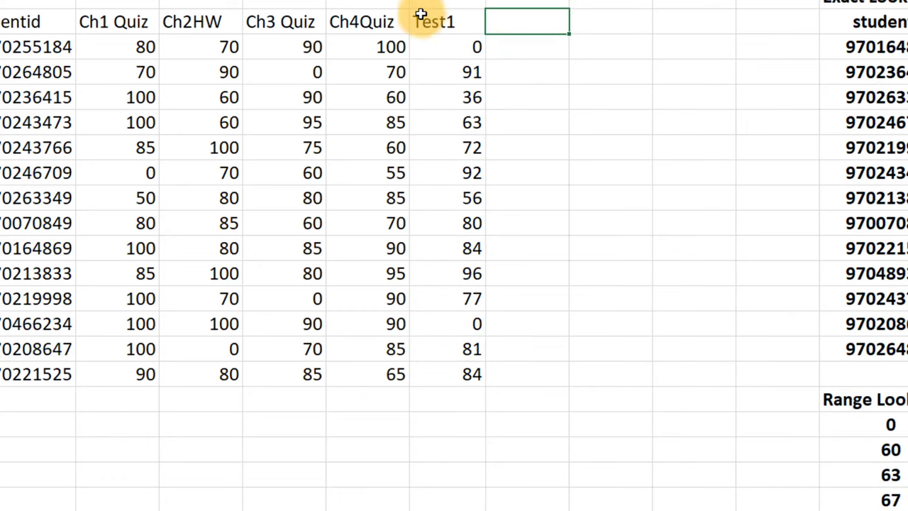
{"action": "left_click_drag", "start_coordinate": [115, 25], "coordinate": [379, 377]}
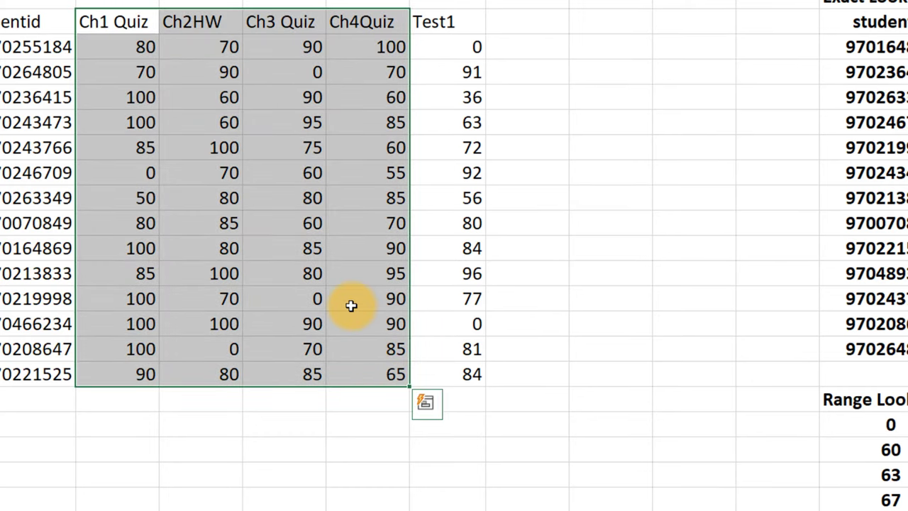
{"action": "left_click_drag", "start_coordinate": [439, 27], "coordinate": [453, 373]}
{"action": "left_click", "coordinate": [534, 26]}
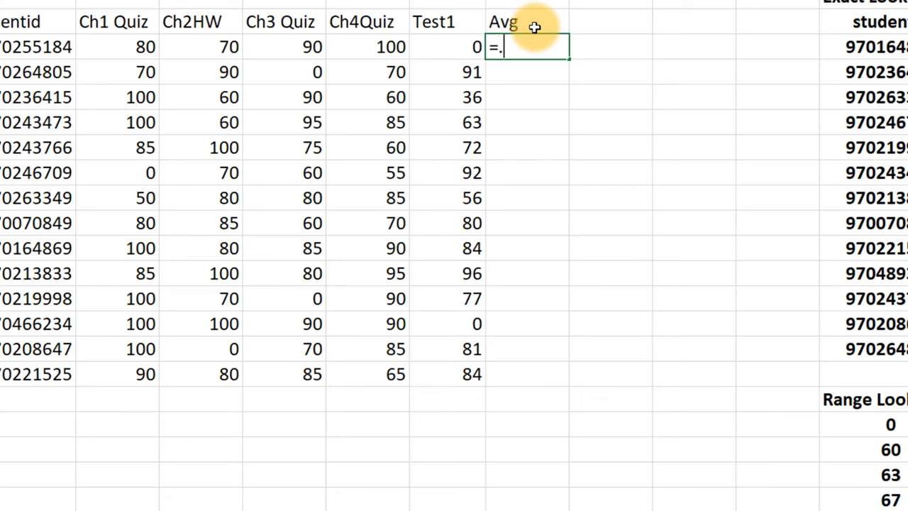
{"action": "type", "text": "=.5*a"}
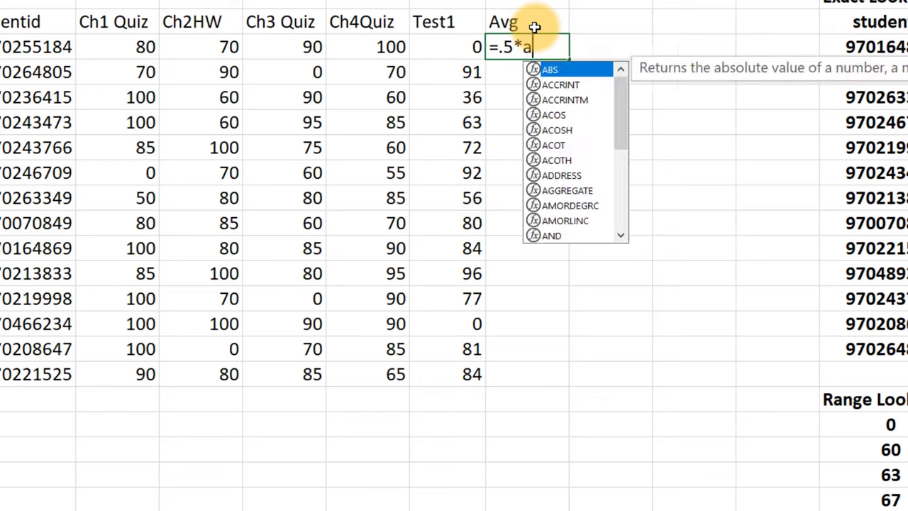
{"action": "type", "text": "verage("}
{"action": "left_click_drag", "start_coordinate": [146, 47], "coordinate": [375, 57]}
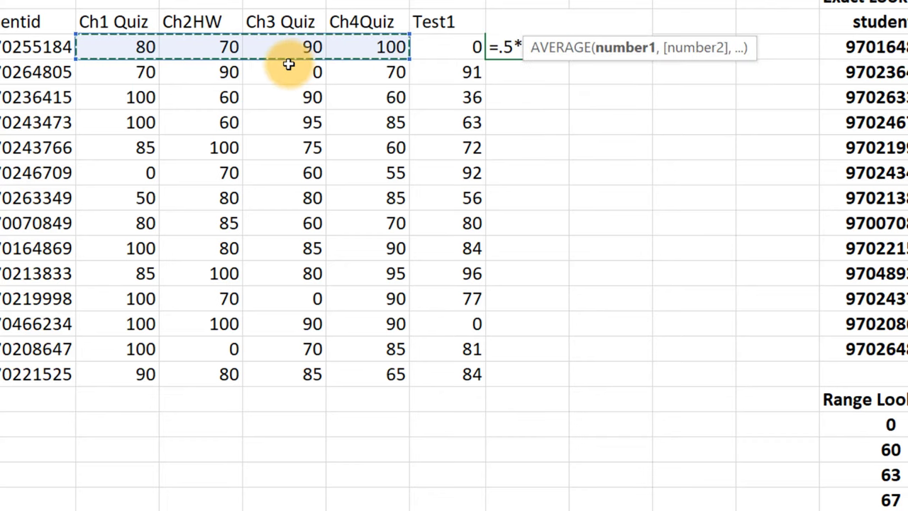
{"action": "type", "text": ")+.5*"}
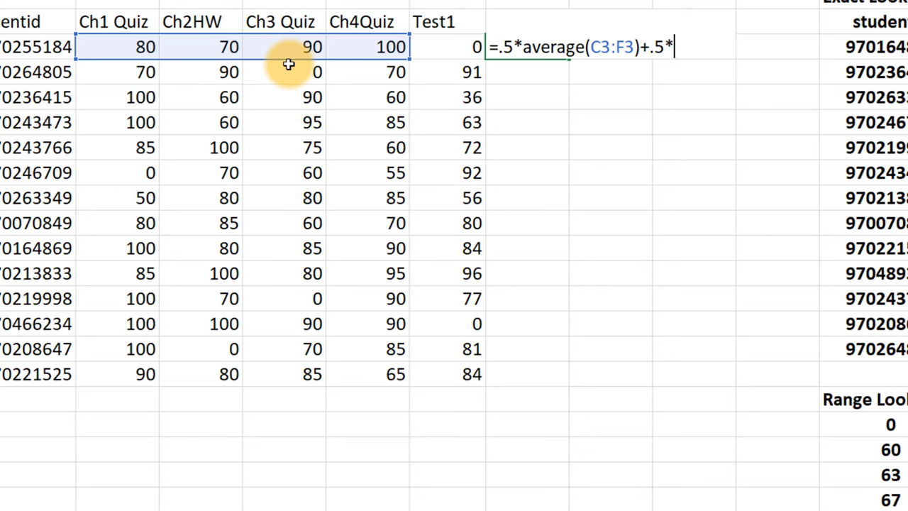
{"action": "left_click", "coordinate": [468, 46]}
{"action": "key", "text": "Return"}
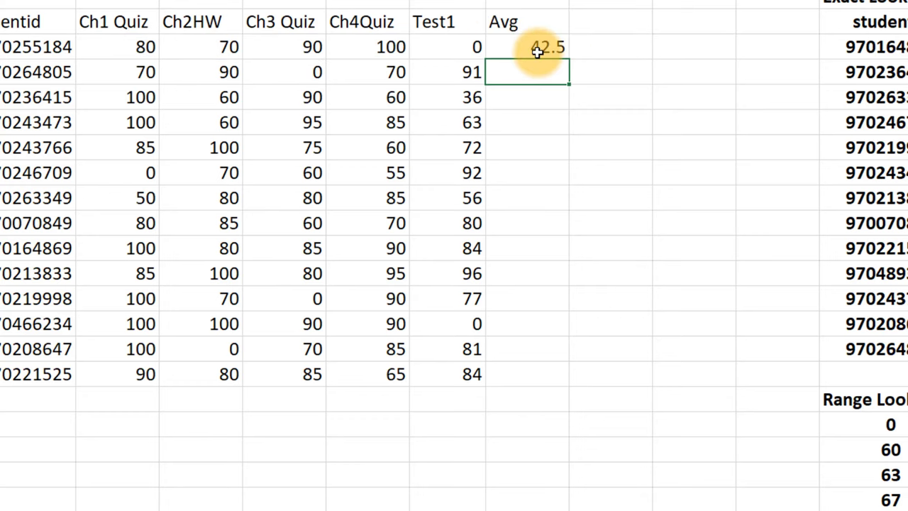
- Fill the weighted average formula from H3 down through H16
{"action": "left_click", "coordinate": [536, 50]}
{"action": "left_click_drag", "start_coordinate": [569, 59], "coordinate": [524, 383]}
{"action": "left_click", "coordinate": [539, 45]}
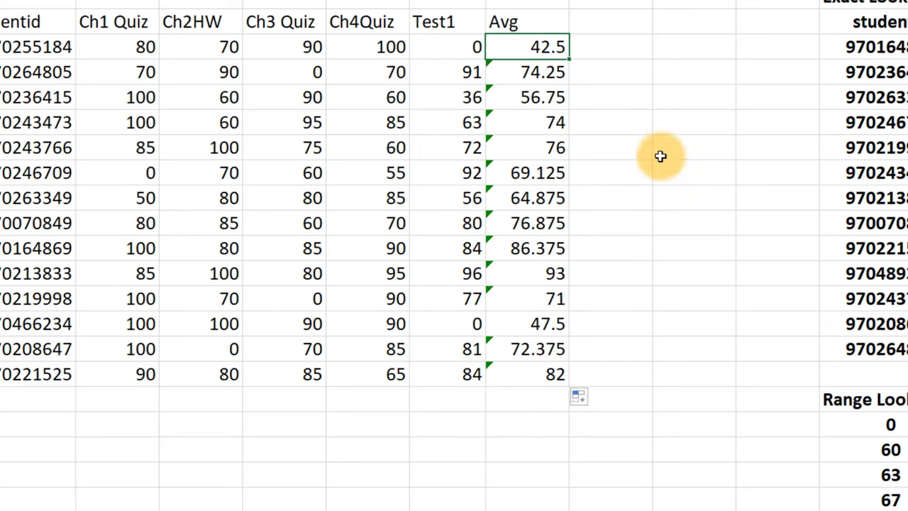
{"action": "key", "text": "Down"}
{"action": "key", "text": "Right"}
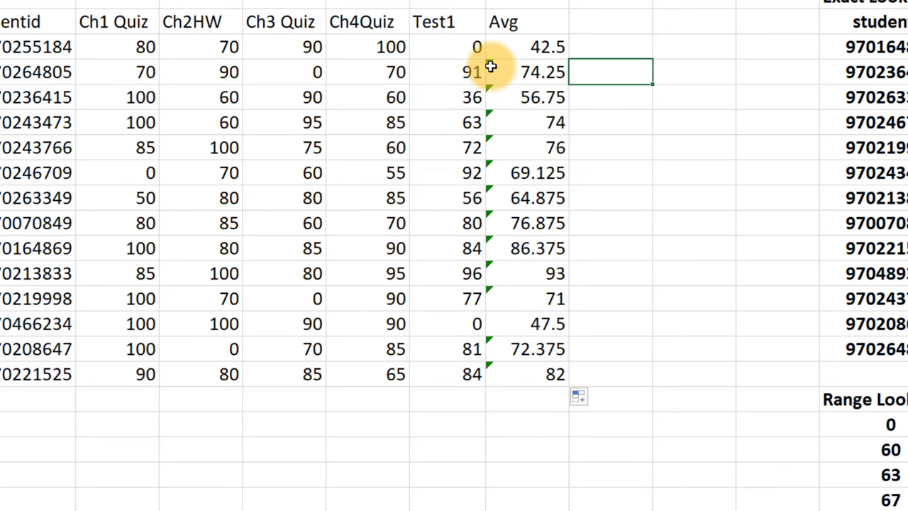
- Inspect the flagged Avg cells from H4 down and compare H4 with the scores in C4:F4
{"action": "left_click", "coordinate": [511, 77]}
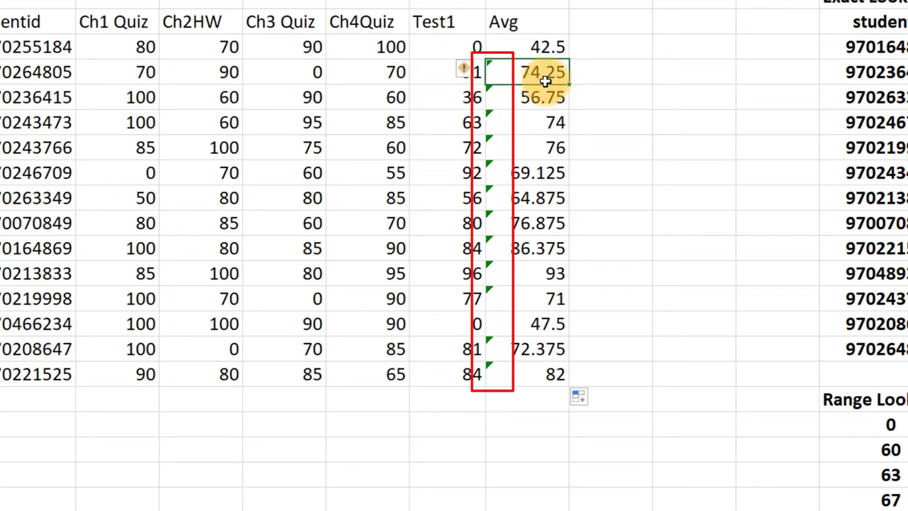
{"action": "left_click", "coordinate": [602, 78]}
{"action": "left_click", "coordinate": [516, 73]}
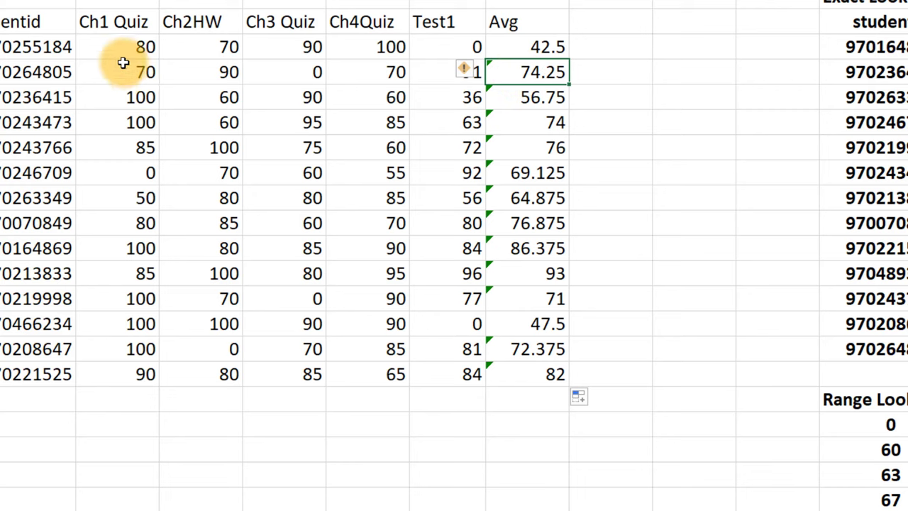
{"action": "left_click_drag", "start_coordinate": [127, 71], "coordinate": [359, 72]}
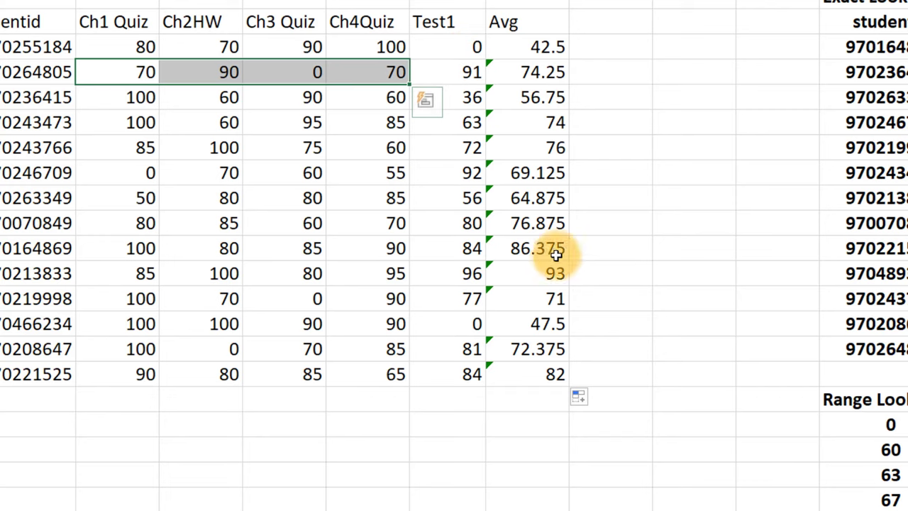
{"action": "left_click_drag", "start_coordinate": [521, 77], "coordinate": [492, 373]}
- Add the heading Letter in I2 beside the Avg column
{"action": "left_click", "coordinate": [611, 74]}
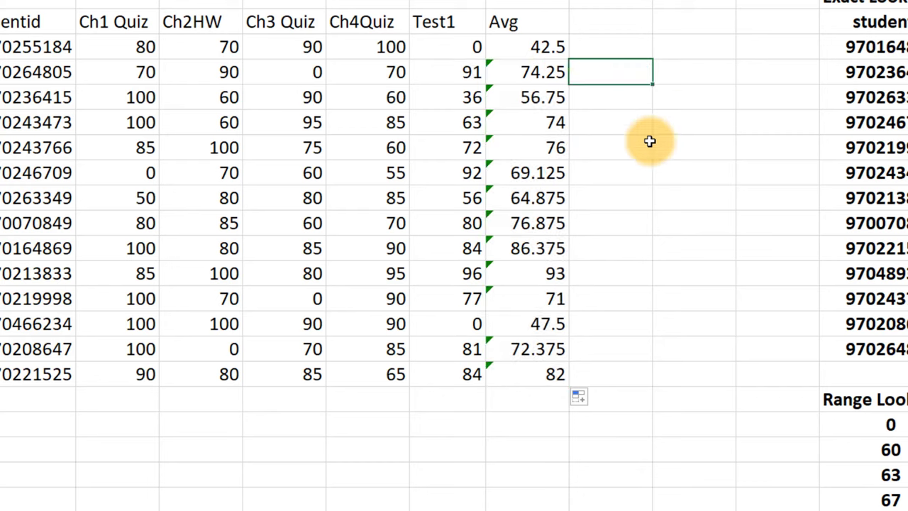
{"action": "left_click", "coordinate": [618, 31]}
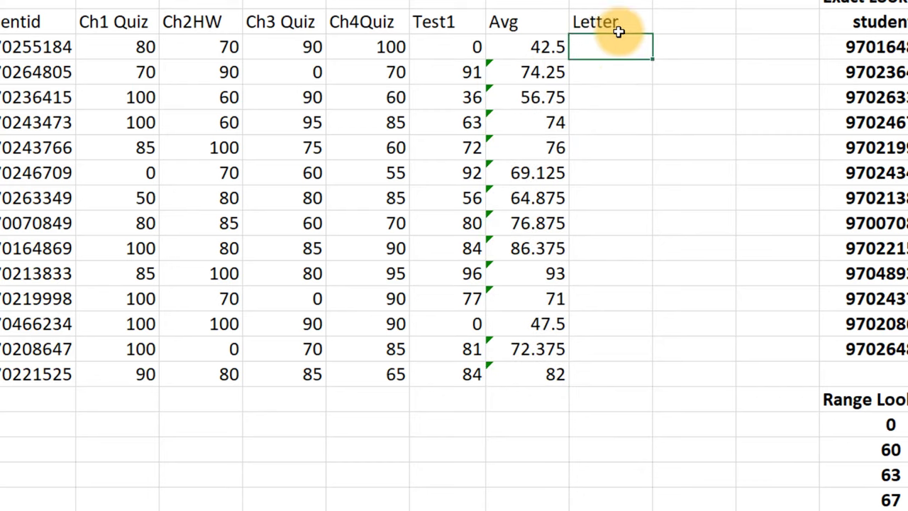
- Examine how an Avg score in column H maps to a letter grade through the Range Lookup table L18:M29
{"action": "left_click", "coordinate": [553, 42]}
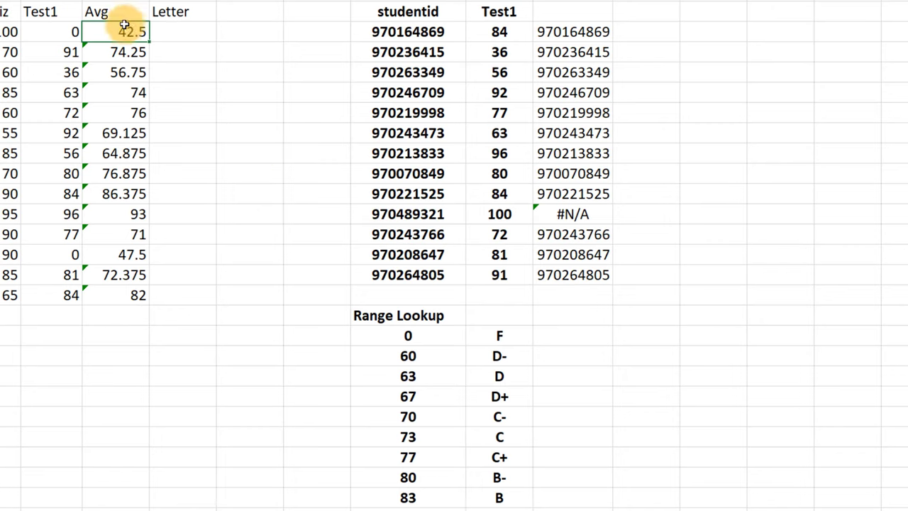
{"action": "left_click_drag", "start_coordinate": [370, 332], "coordinate": [495, 510]}
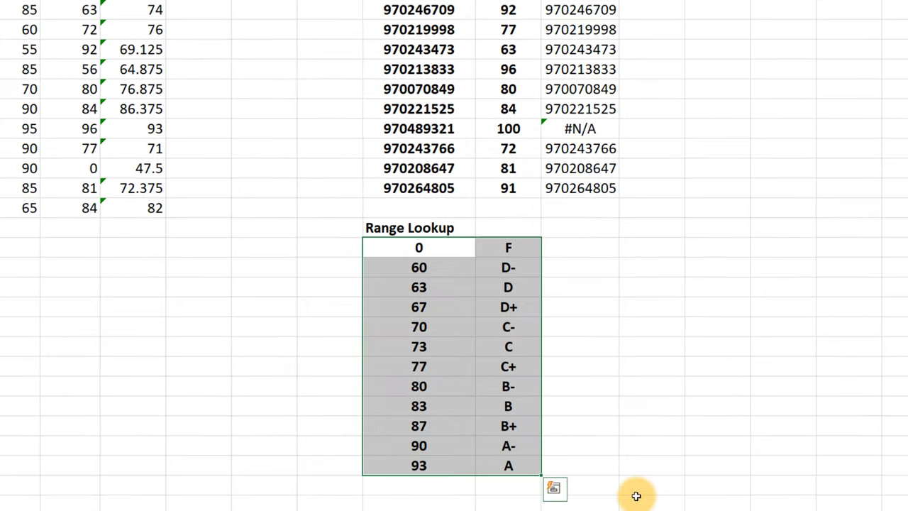
{"action": "left_click", "coordinate": [646, 312]}
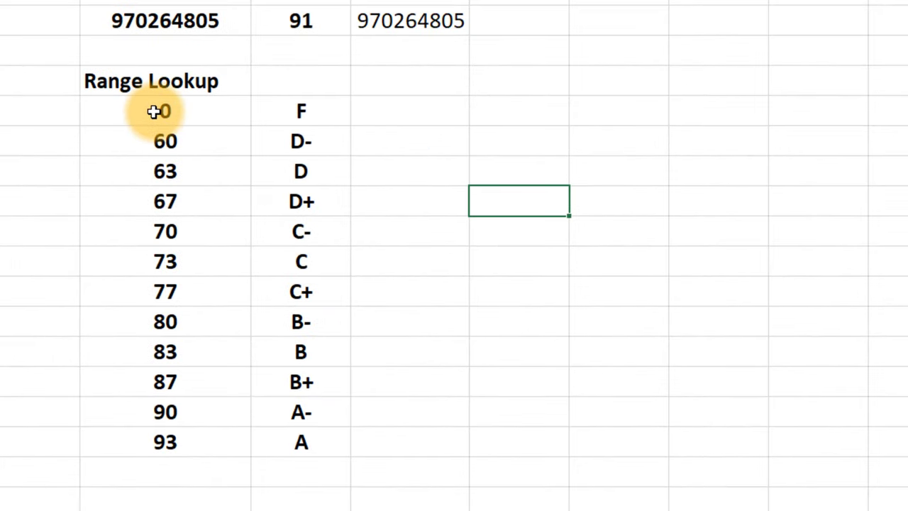
{"action": "left_click", "coordinate": [154, 111]}
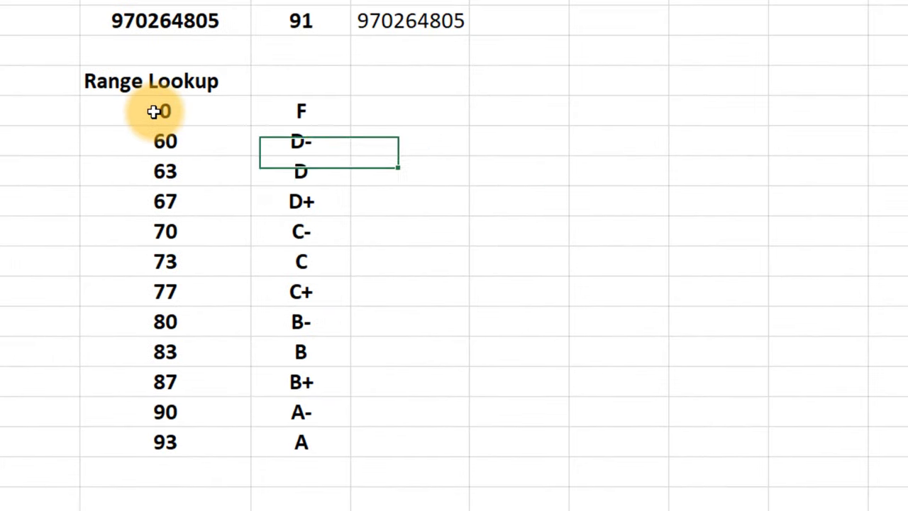
{"action": "left_click", "coordinate": [298, 109]}
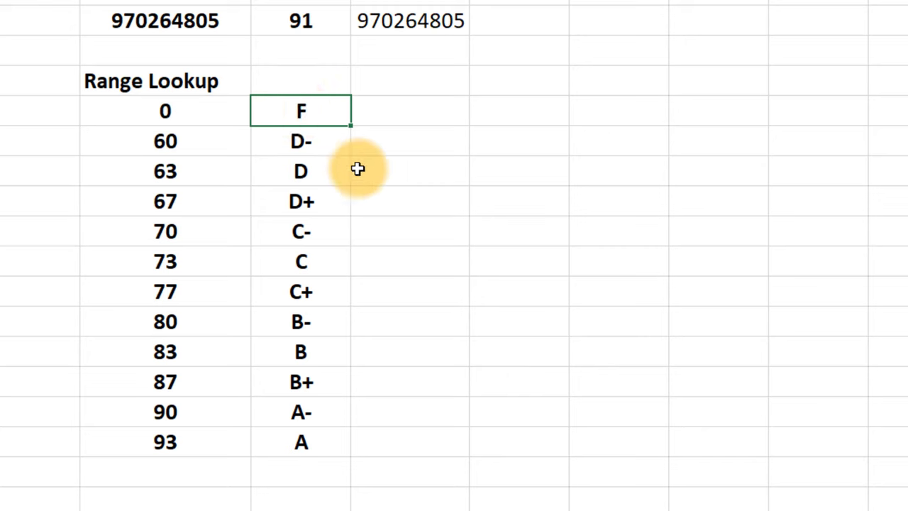
{"action": "left_click", "coordinate": [156, 147]}
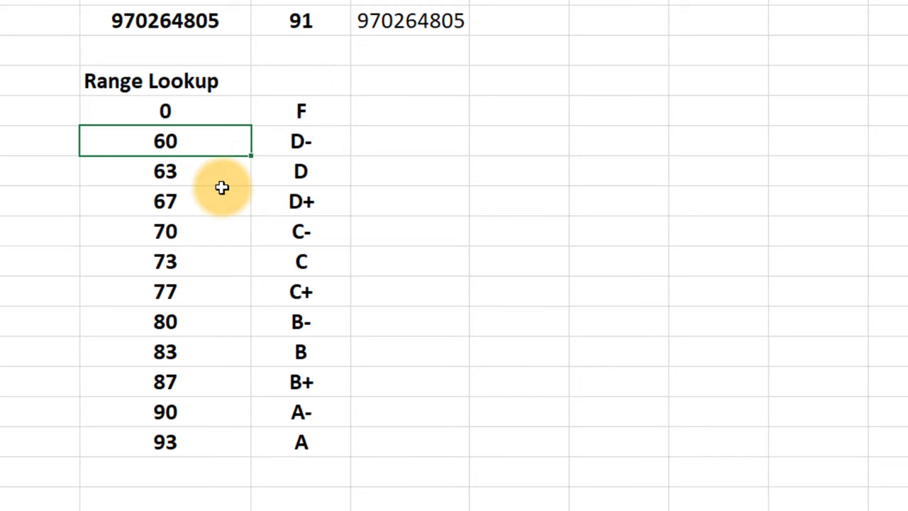
{"action": "left_click", "coordinate": [296, 144]}
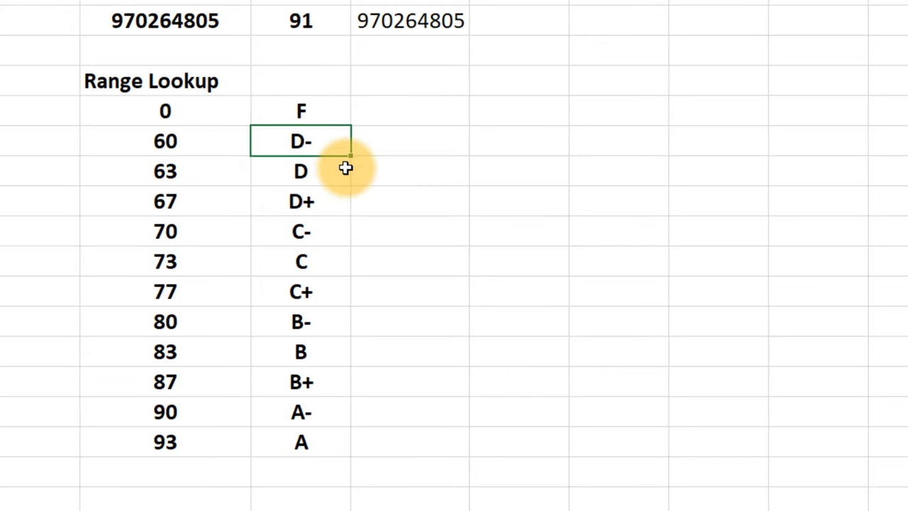
{"action": "left_click", "coordinate": [163, 170]}
{"action": "left_click", "coordinate": [305, 176]}
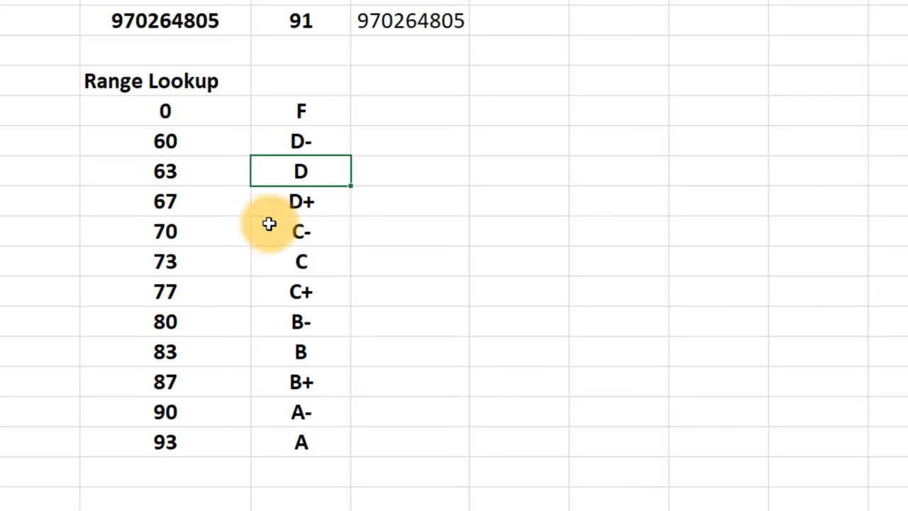
{"action": "left_click", "coordinate": [177, 205]}
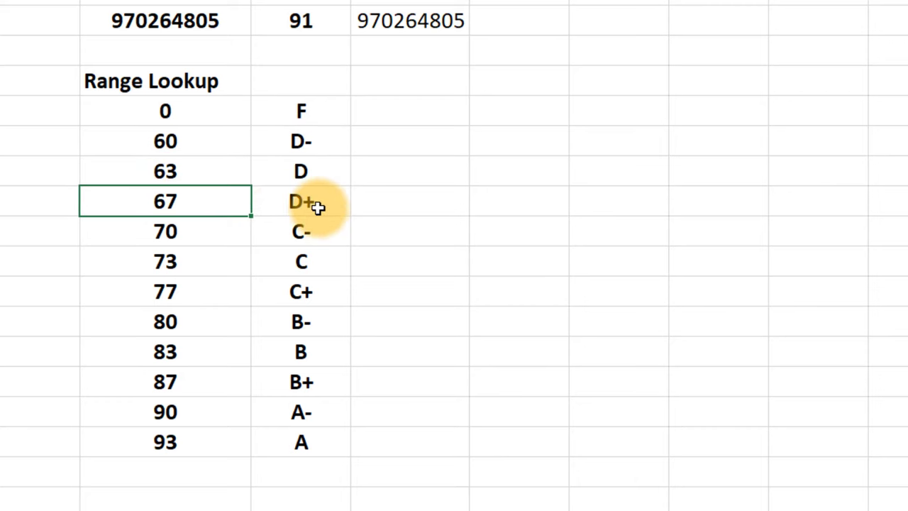
{"action": "left_click", "coordinate": [314, 203]}
{"action": "left_click", "coordinate": [159, 233]}
{"action": "left_click", "coordinate": [300, 233]}
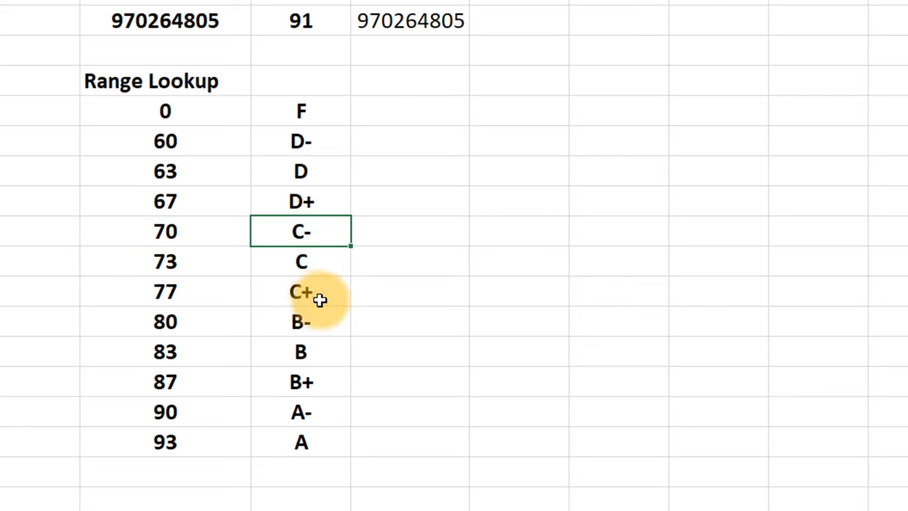
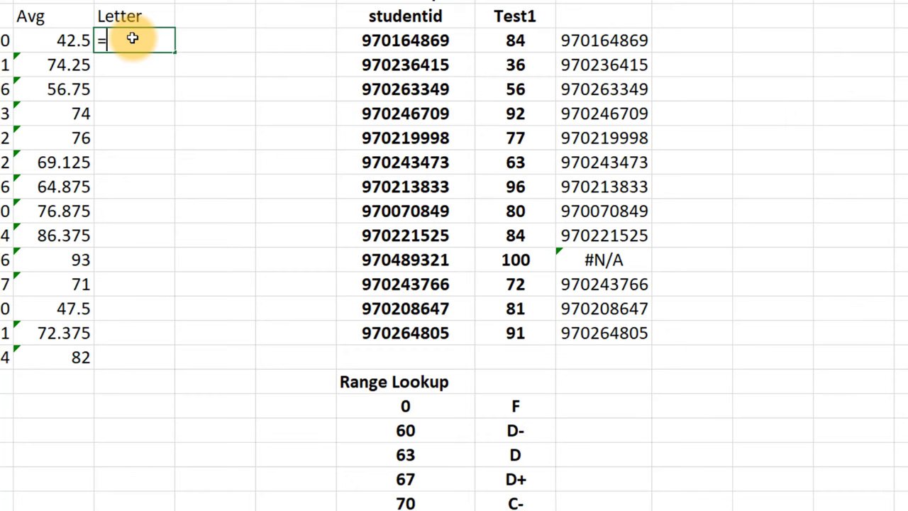
- Enter =vlookup(H3,lookup3,2,1) in I3 to return the letter grade for the Avg score by approximate match
{"action": "type", "text": "look"}
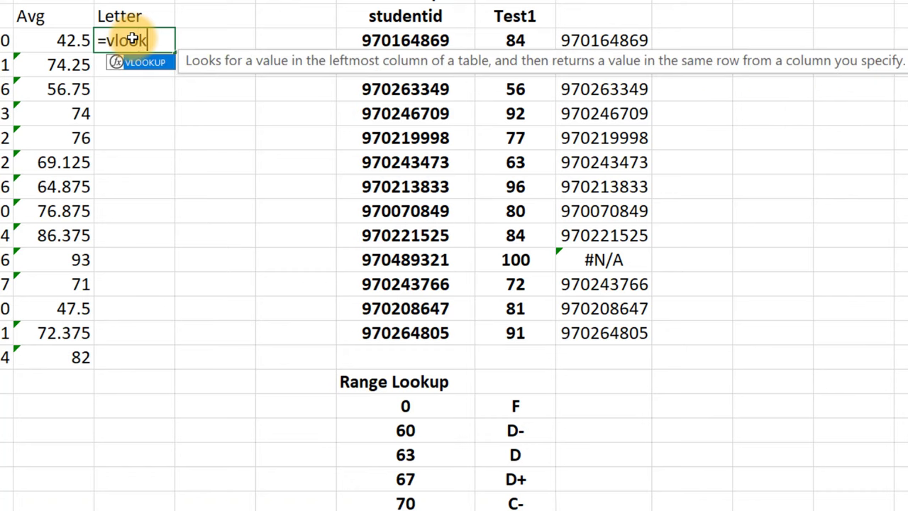
{"action": "type", "text": "up("}
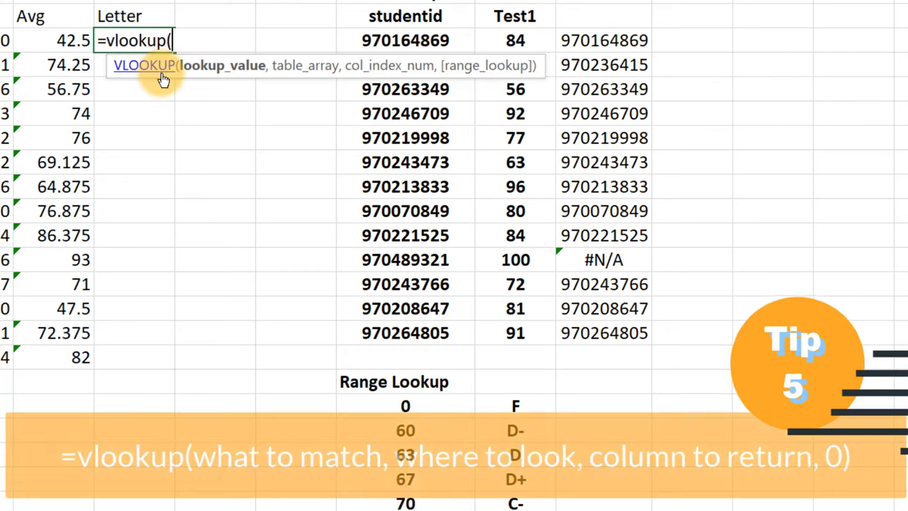
{"action": "left_click", "coordinate": [59, 39]}
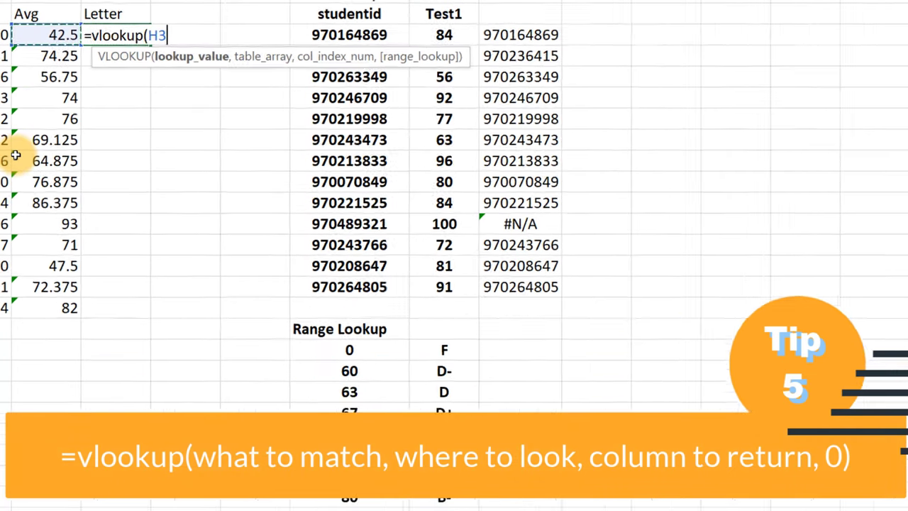
{"action": "type", "text": ","}
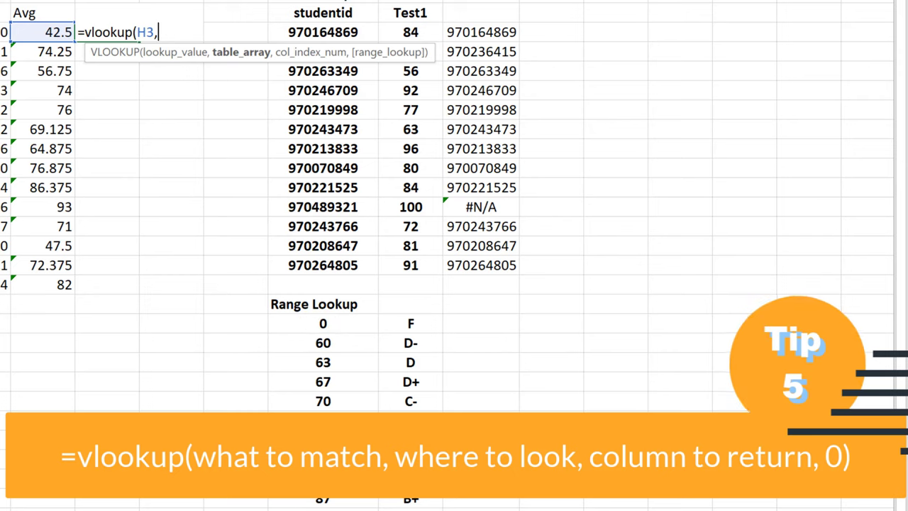
{"action": "type", "text": "lookup3,"}
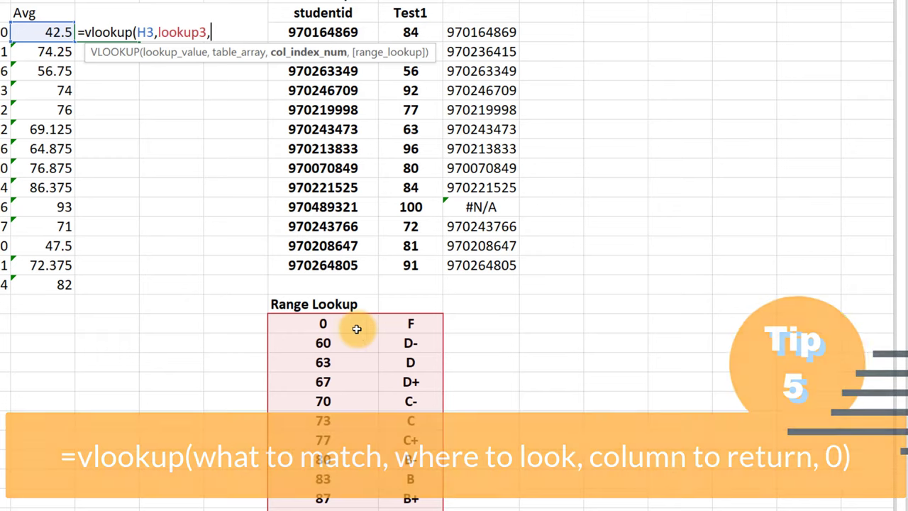
{"action": "type", "text": "2"}
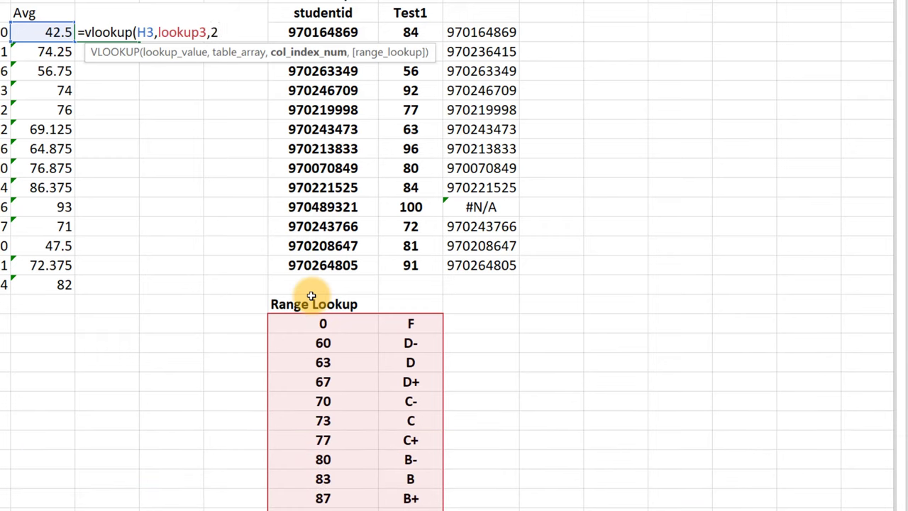
{"action": "type", "text": ","}
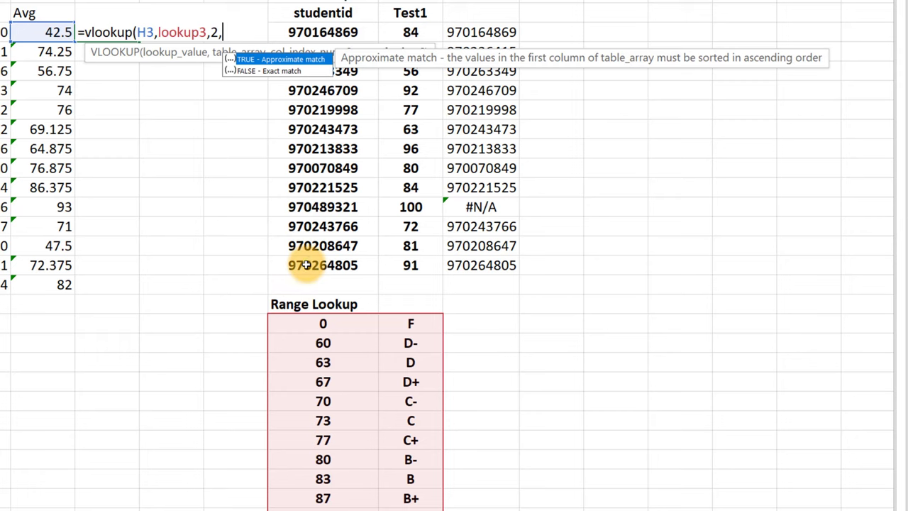
{"action": "type", "text": ")"}
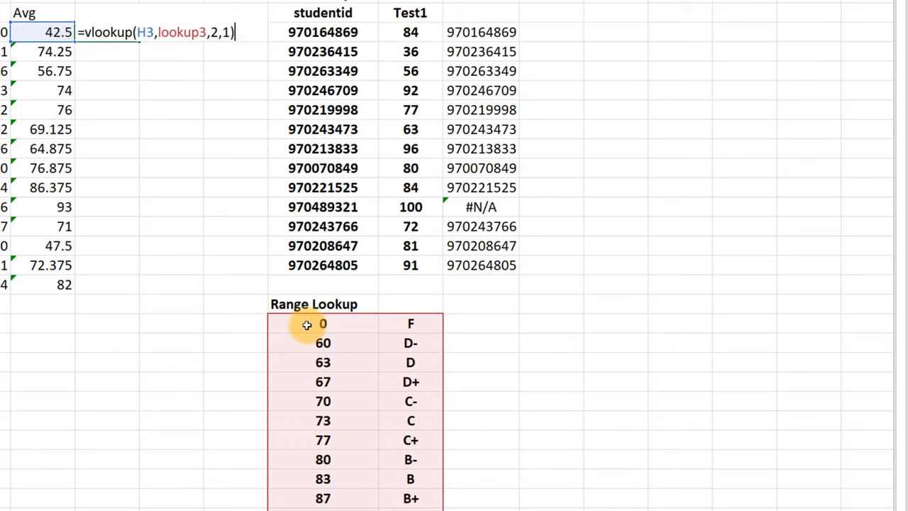
{"action": "key", "text": "Return"}
- Fill the letter grade formula from I3 down through I16 and center the grades horizontally
{"action": "left_click", "coordinate": [131, 33]}
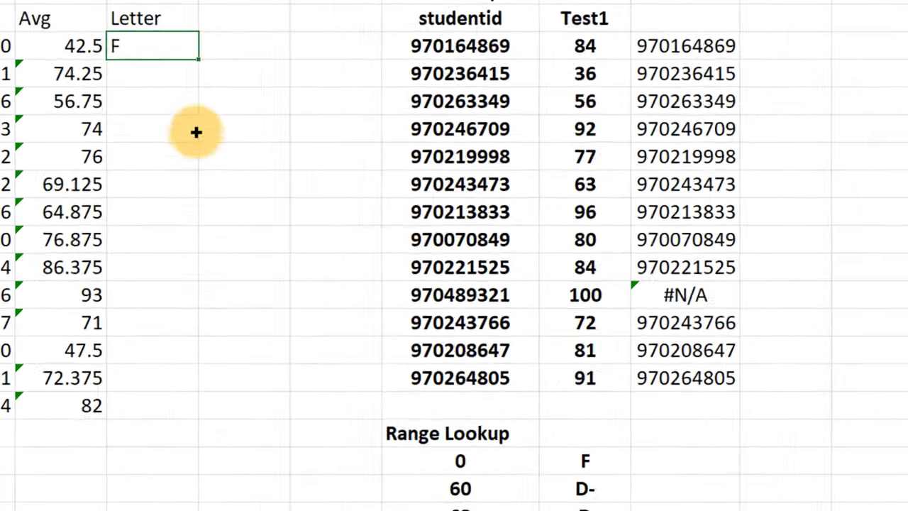
{"action": "left_click_drag", "start_coordinate": [196, 132], "coordinate": [212, 429]}
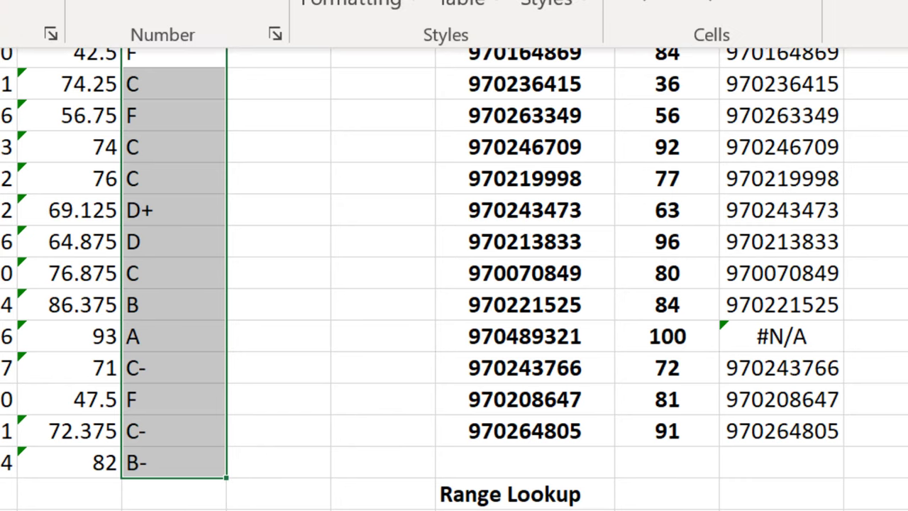
{"action": "key", "text": "alt+h"}
{"action": "key", "text": "a"}
{"action": "key", "text": "c"}
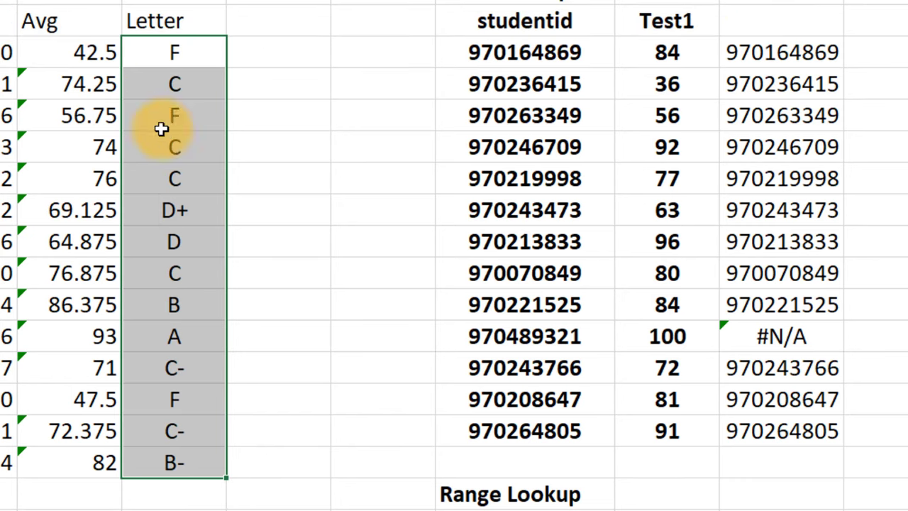
- Compare the letter grades in column I and their Avg scores with the matching rows of the Range Lookup table
{"action": "left_click_drag", "start_coordinate": [172, 52], "coordinate": [173, 475]}
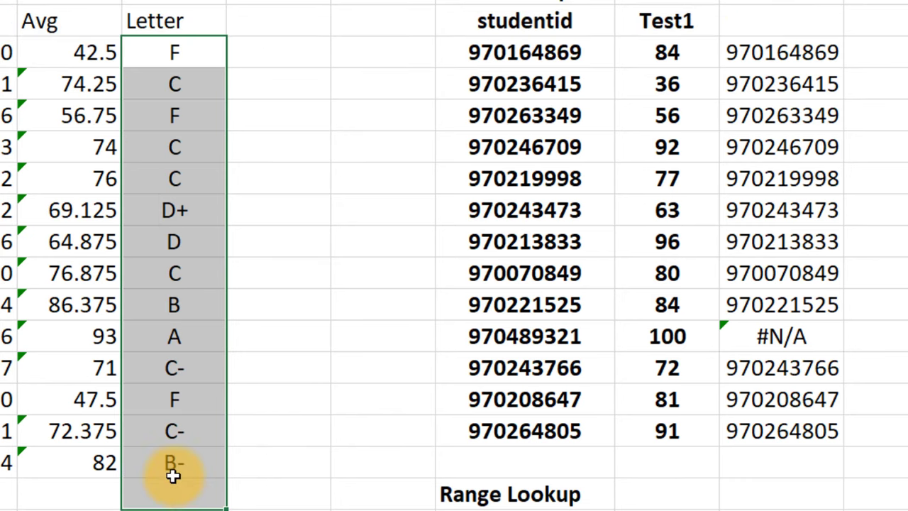
{"action": "left_click", "coordinate": [174, 509]}
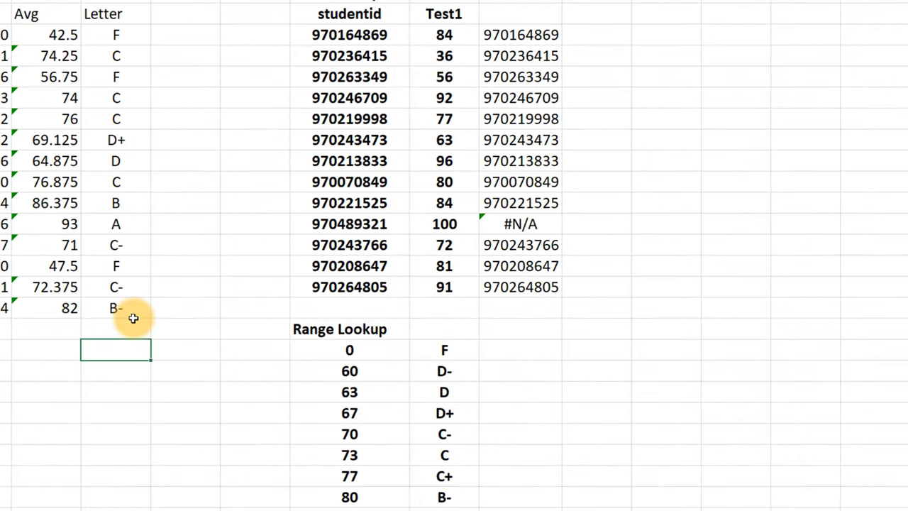
{"action": "left_click", "coordinate": [58, 227]}
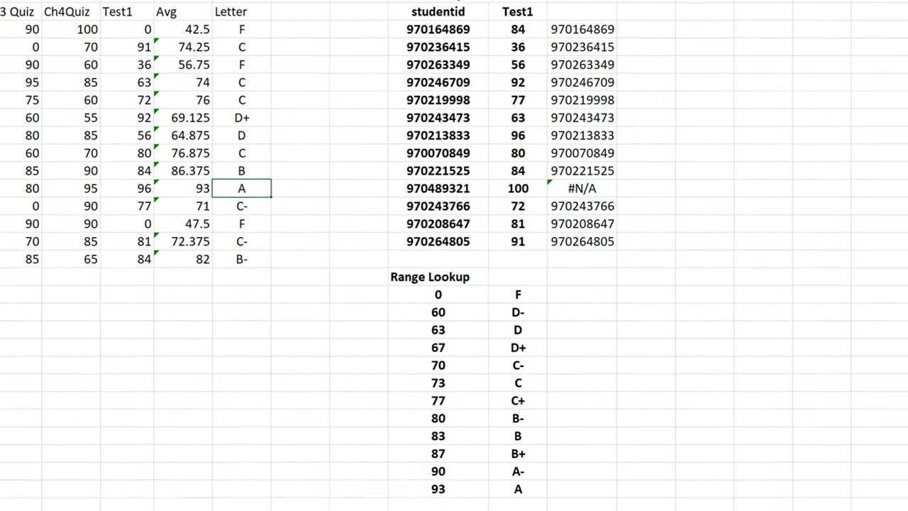
{"action": "left_click_drag", "start_coordinate": [433, 488], "coordinate": [512, 488]}
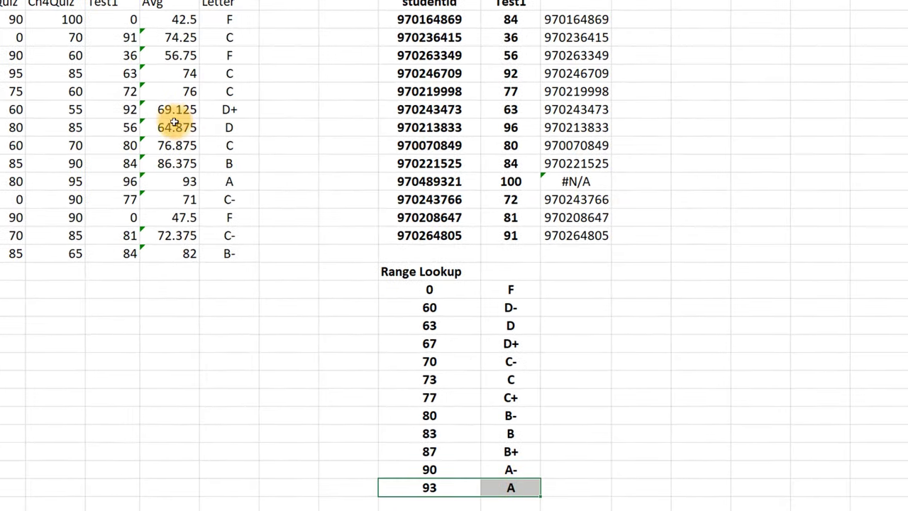
{"action": "left_click_drag", "start_coordinate": [173, 112], "coordinate": [208, 113]}
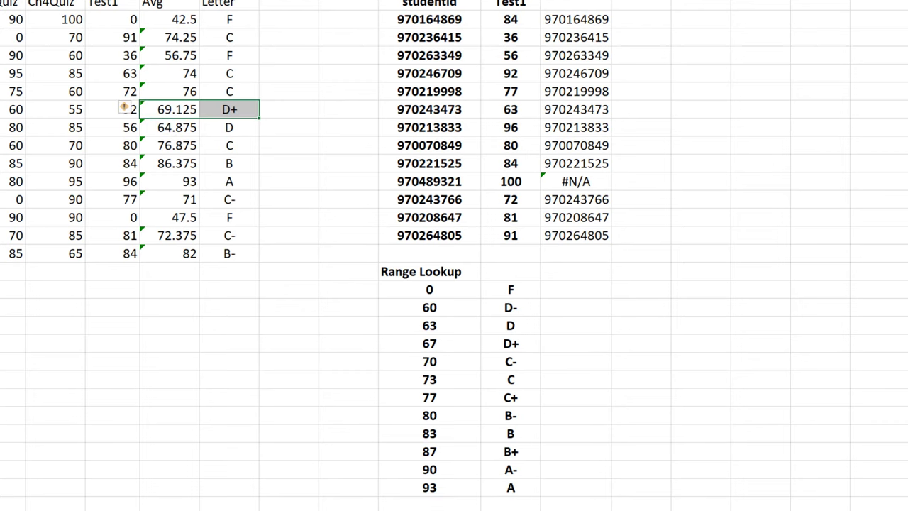
{"action": "left_click_drag", "start_coordinate": [429, 343], "coordinate": [490, 344]}
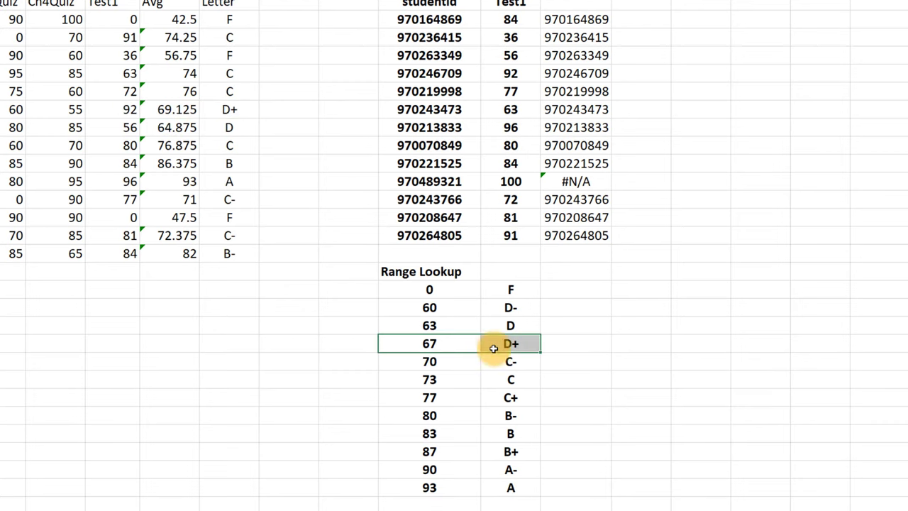
{"action": "left_click", "coordinate": [284, 164]}
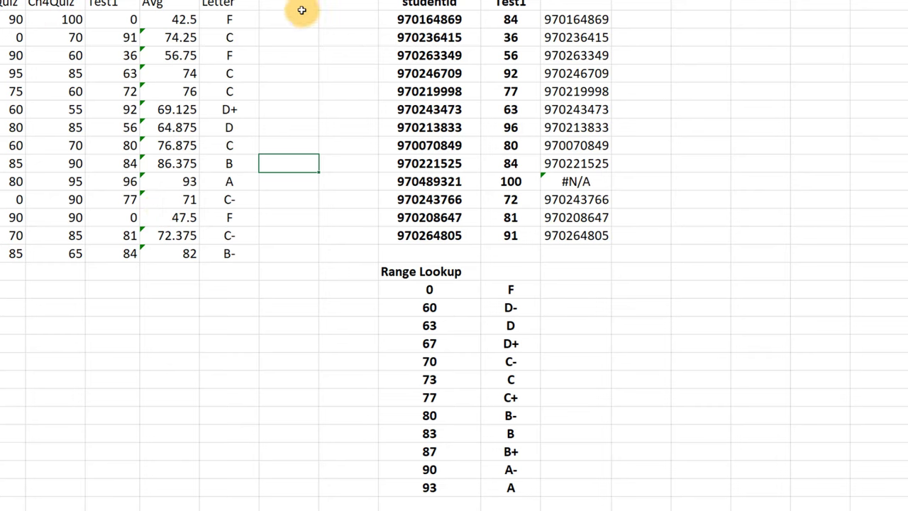
{"action": "left_click_drag", "start_coordinate": [412, 271], "coordinate": [513, 490]}
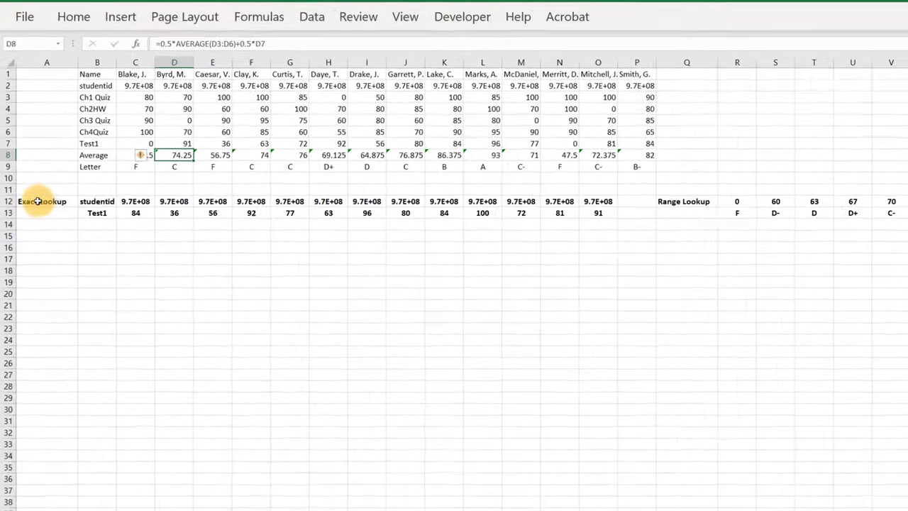
- Examine the Exact Lookup table laid out horizontally in A12:O13 on the transposed gradebook sheet
{"action": "left_click_drag", "start_coordinate": [37, 201], "coordinate": [599, 214]}
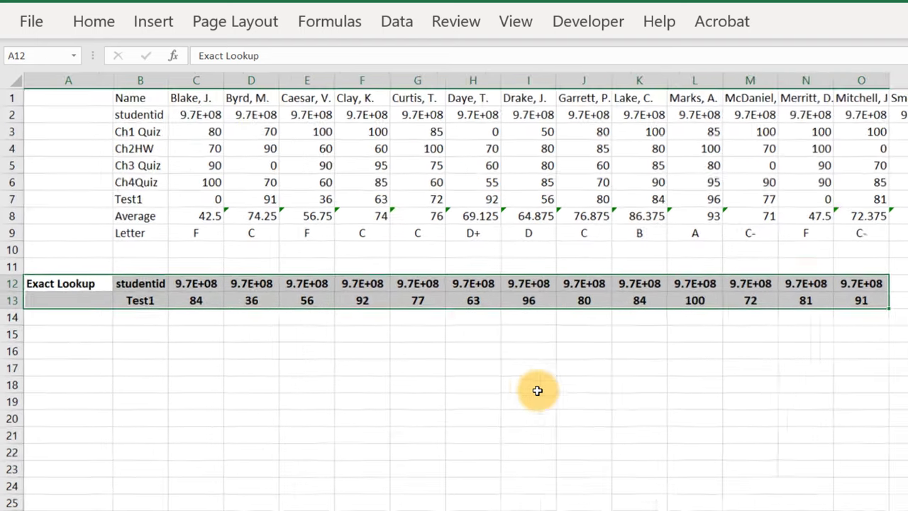
{"action": "scroll", "coordinate": [537, 390], "scroll_direction": "up", "scroll_amount": 1, "text": "ctrl"}
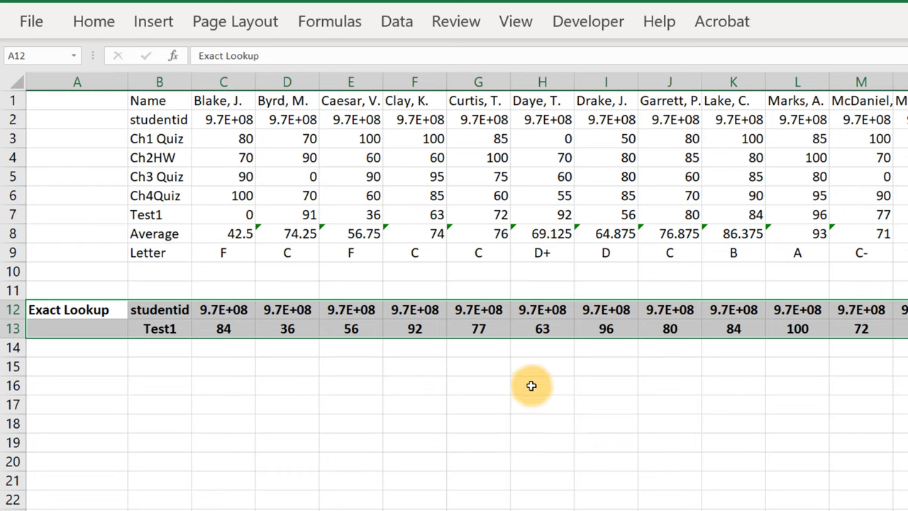
{"action": "left_click", "coordinate": [531, 385]}
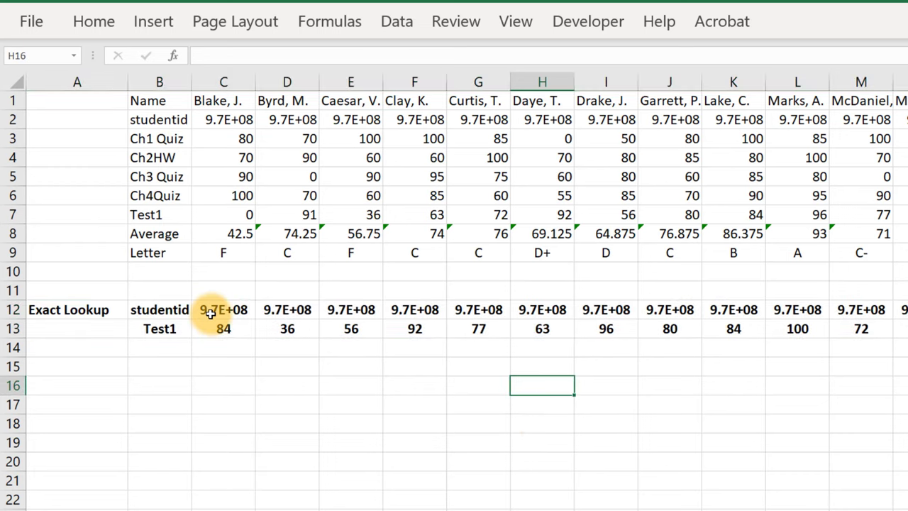
- Widen column C to show its student IDs in full and select the horizontal lookup data C12:O13
{"action": "left_click", "coordinate": [212, 310]}
{"action": "left_click_drag", "start_coordinate": [254, 81], "coordinate": [327, 81]}
{"action": "left_click_drag", "start_coordinate": [306, 311], "coordinate": [907, 328]}
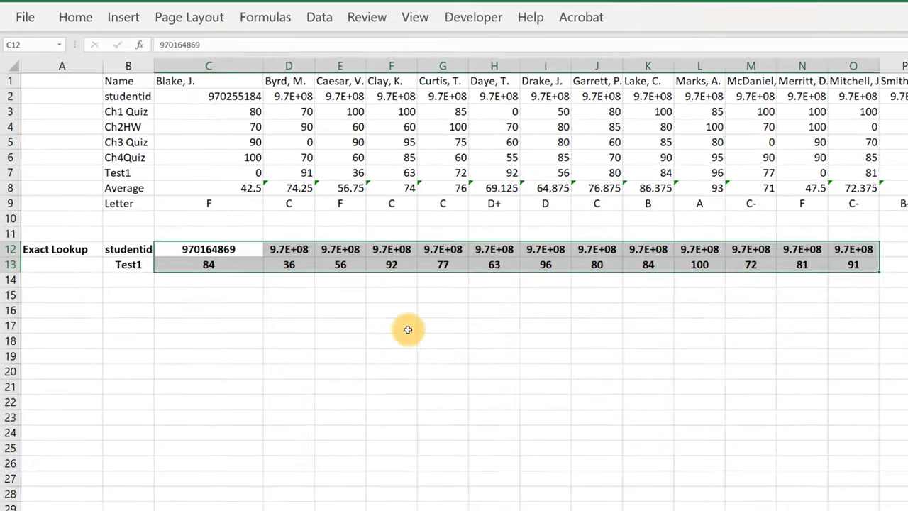
- Review the horizontal lookup range C12:O13, and return to the sheet with the vertical gradebook for comparison
{"action": "left_click", "coordinate": [291, 305]}
{"action": "left_click_drag", "start_coordinate": [232, 244], "coordinate": [859, 264]}
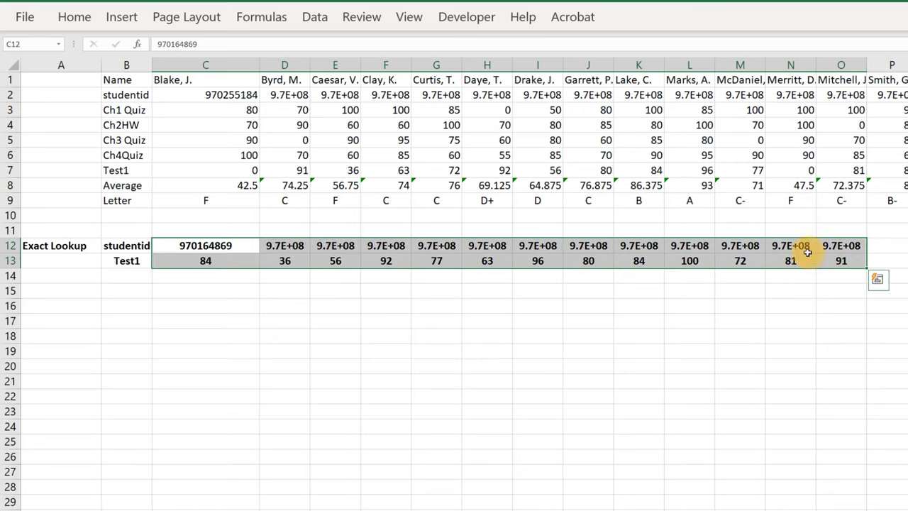
{"action": "key", "text": "ctrl+Page_Down"}
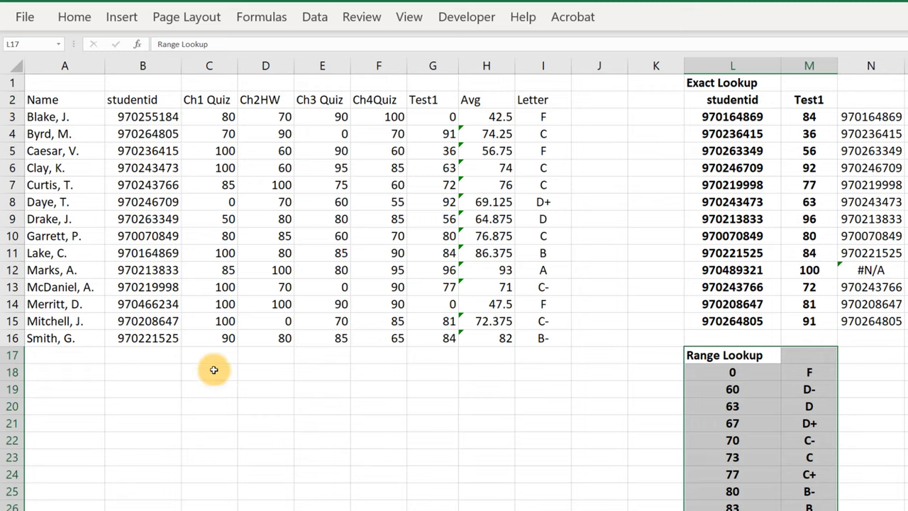
{"action": "left_click", "coordinate": [213, 370]}
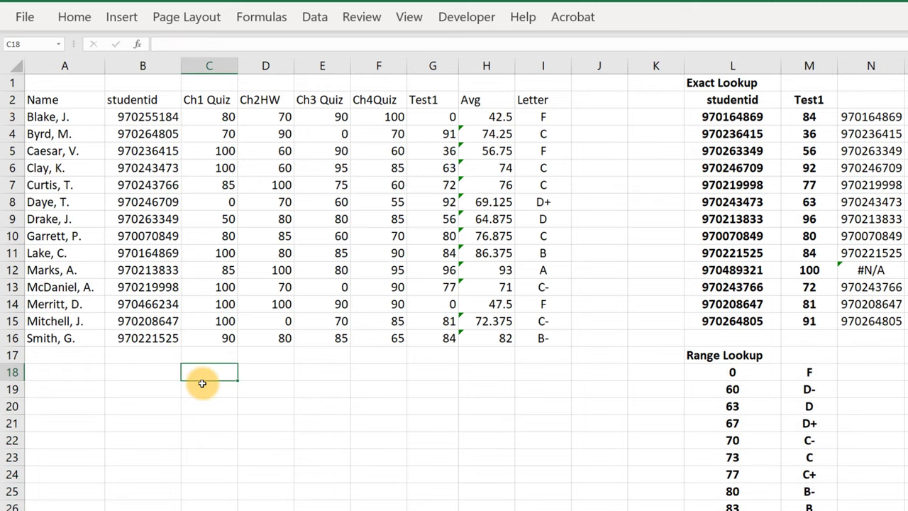